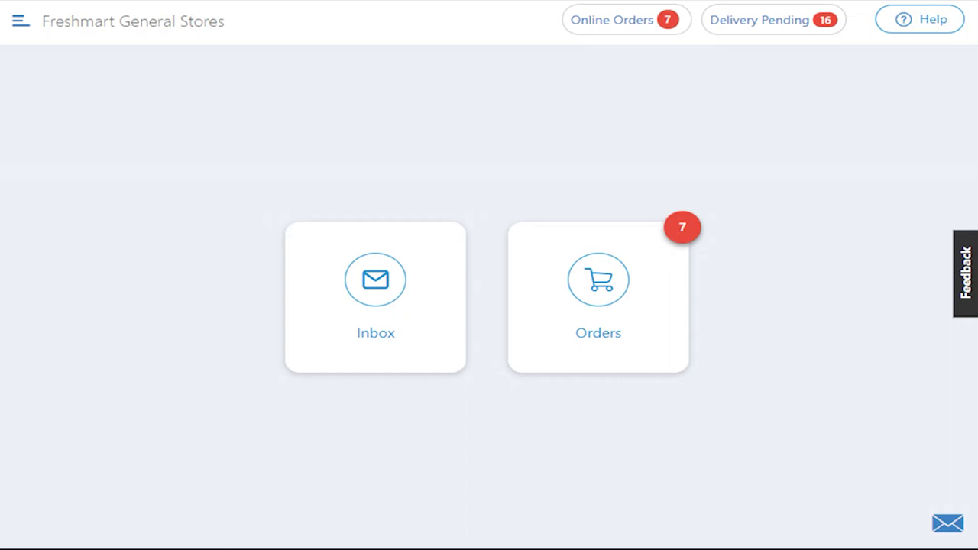
Open the form for adding a single new product from the store's stock products.
{"action": "left_click", "coordinate": [21, 23]}
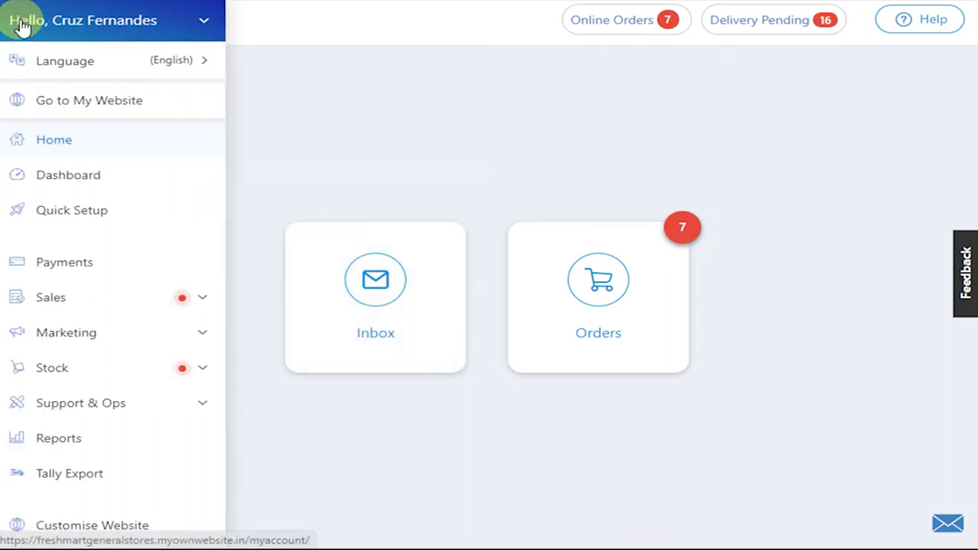
{"action": "left_click", "coordinate": [208, 369]}
{"action": "scroll", "coordinate": [145, 366], "scroll_direction": "down", "scroll_amount": 1}
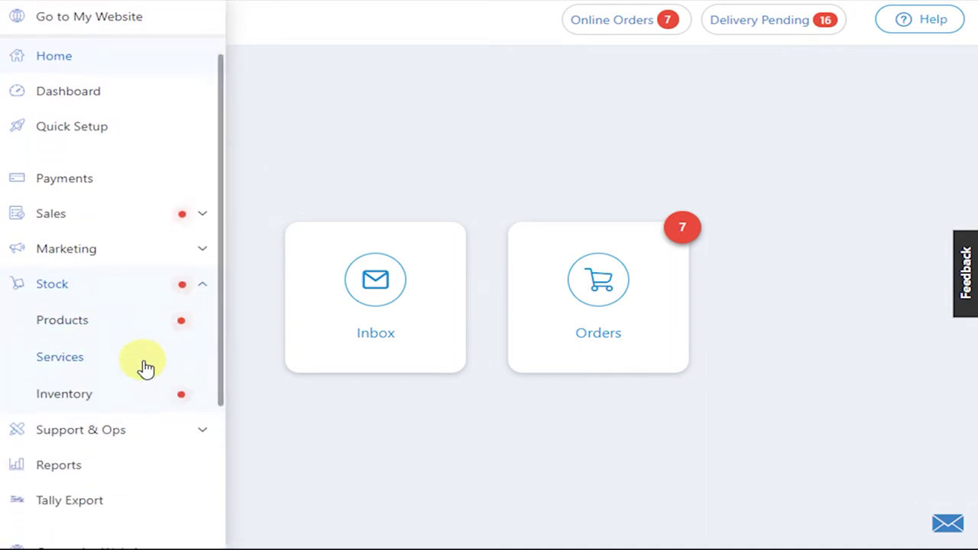
{"action": "left_click", "coordinate": [72, 330]}
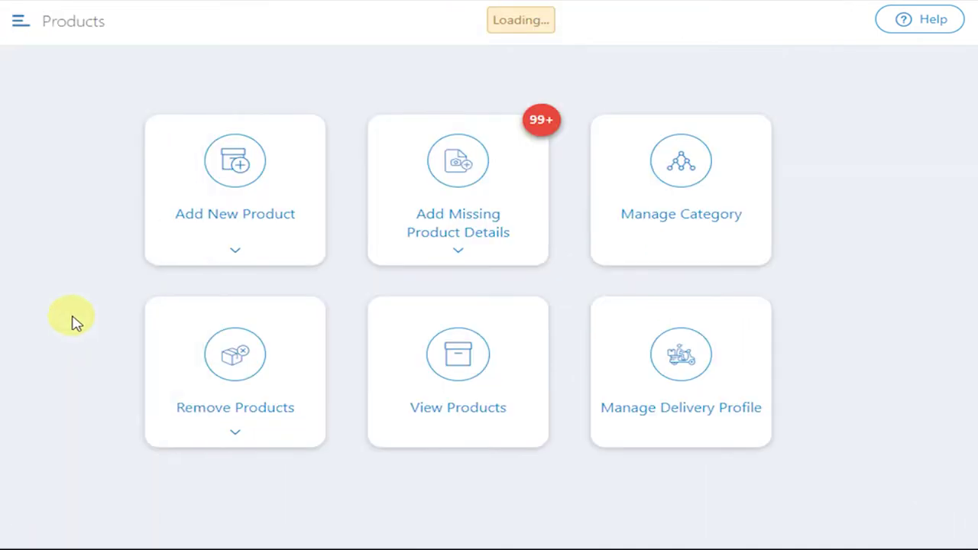
{"action": "left_click", "coordinate": [246, 252]}
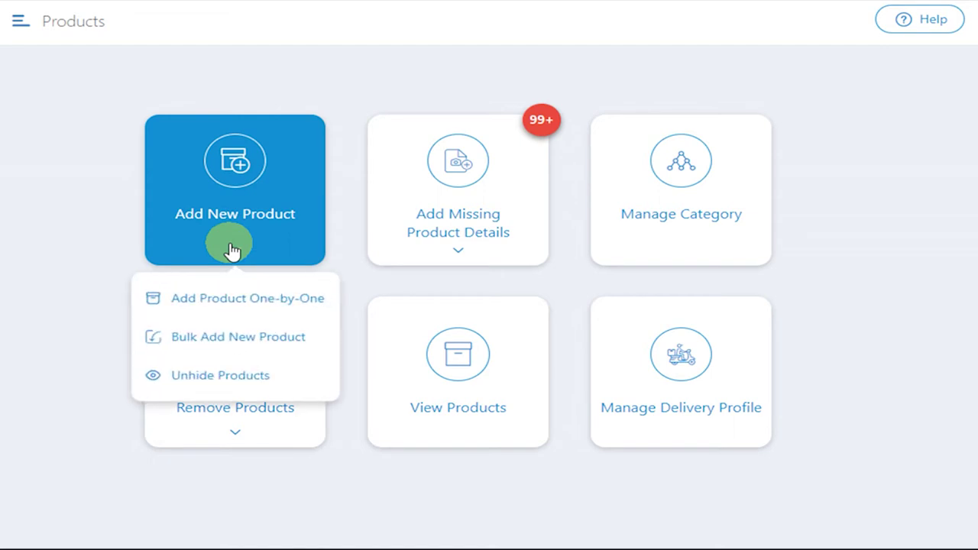
{"action": "left_click", "coordinate": [268, 302]}
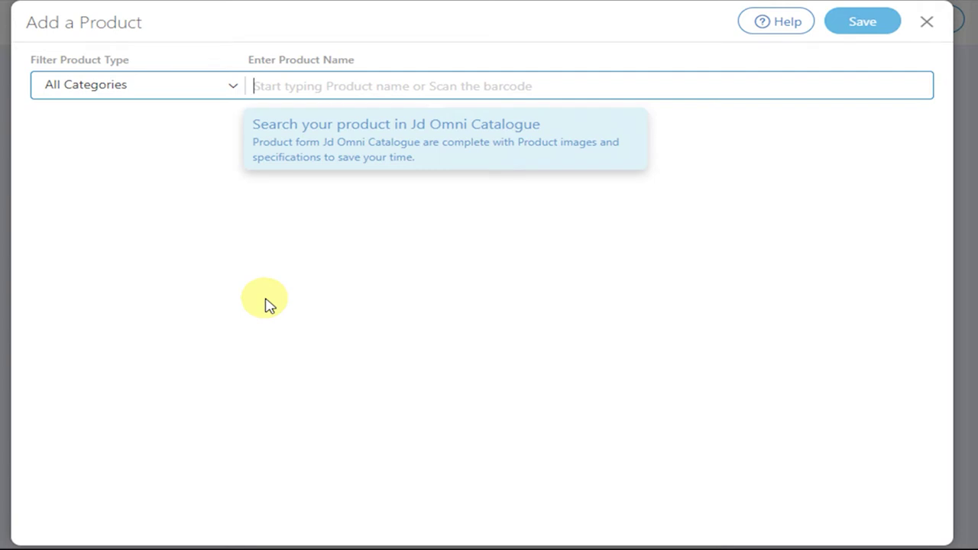
Create a new product named cadbury with the product type Chocolates.
{"action": "type", "text": "cadbury"}
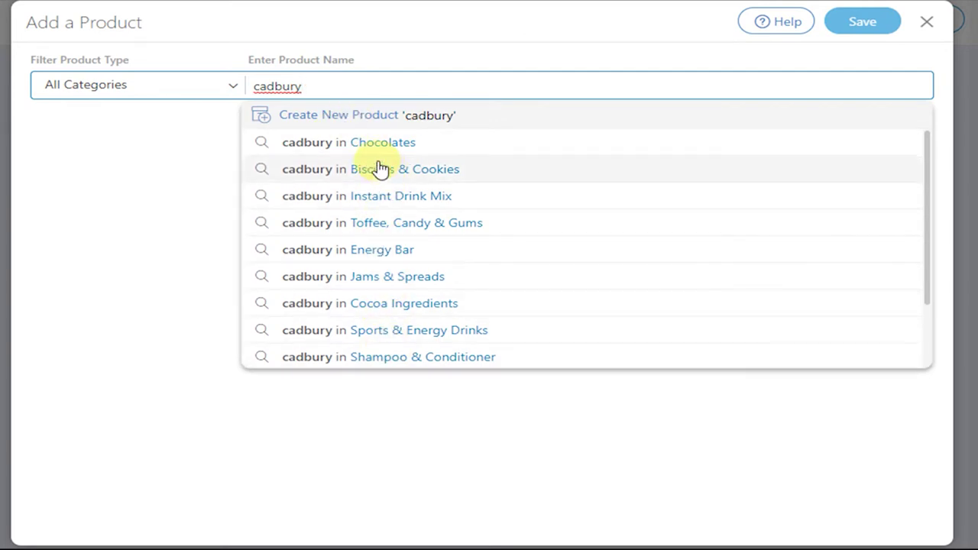
{"action": "left_click", "coordinate": [364, 117]}
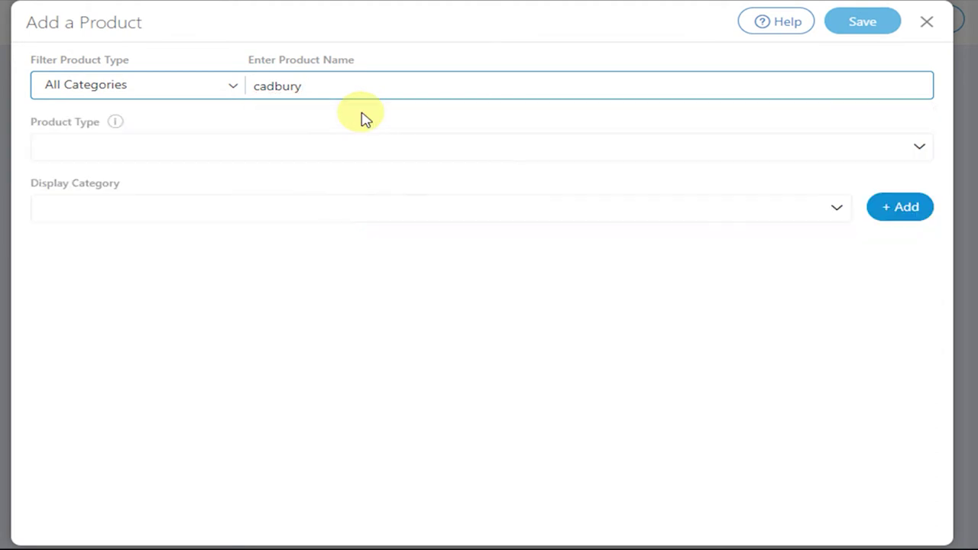
{"action": "left_click", "coordinate": [345, 145]}
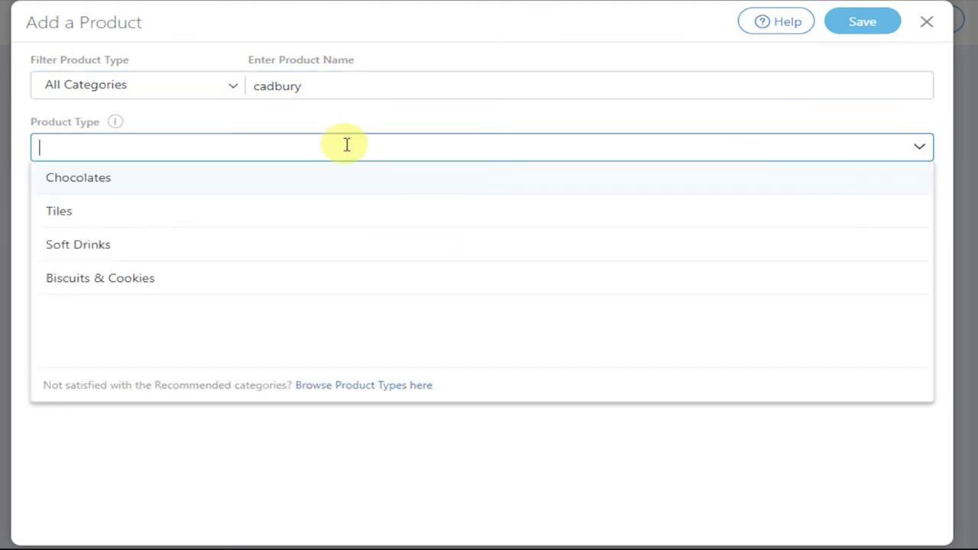
{"action": "left_click", "coordinate": [90, 180]}
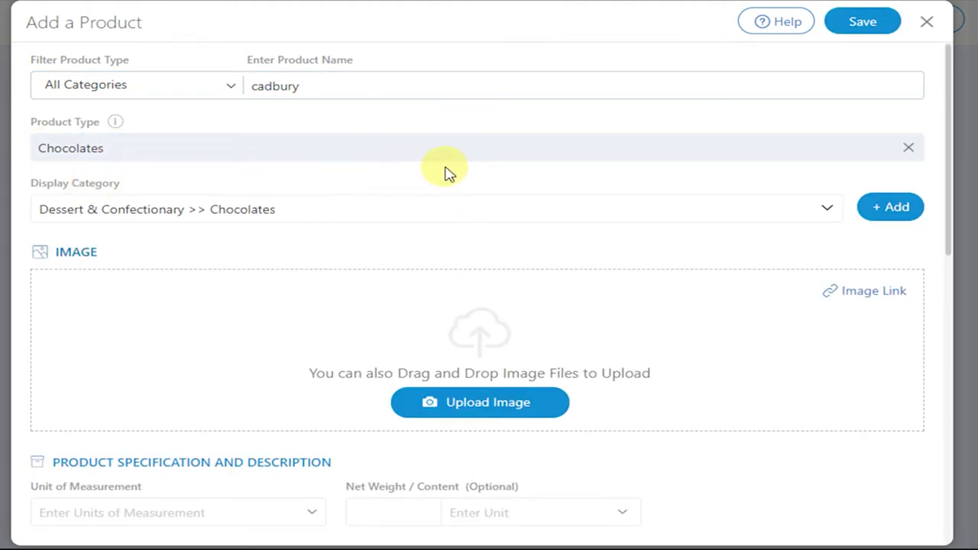
Add a new subcategory Dark Milk under Dessert & Confectionary > Chocolates as the product's display category.
{"action": "left_click", "coordinate": [830, 209]}
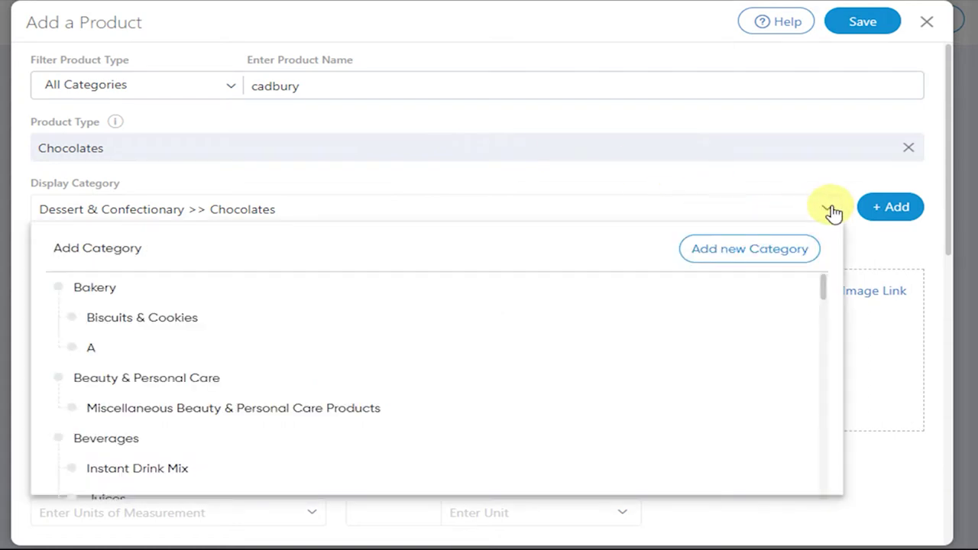
{"action": "left_click", "coordinate": [781, 257]}
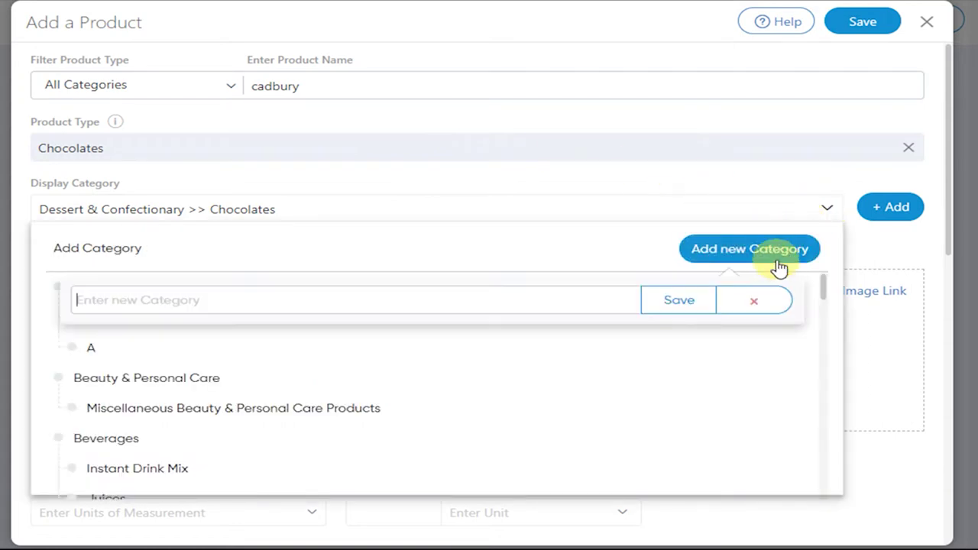
{"action": "left_click", "coordinate": [758, 303]}
{"action": "scroll", "coordinate": [615, 325], "scroll_direction": "down", "scroll_amount": 10}
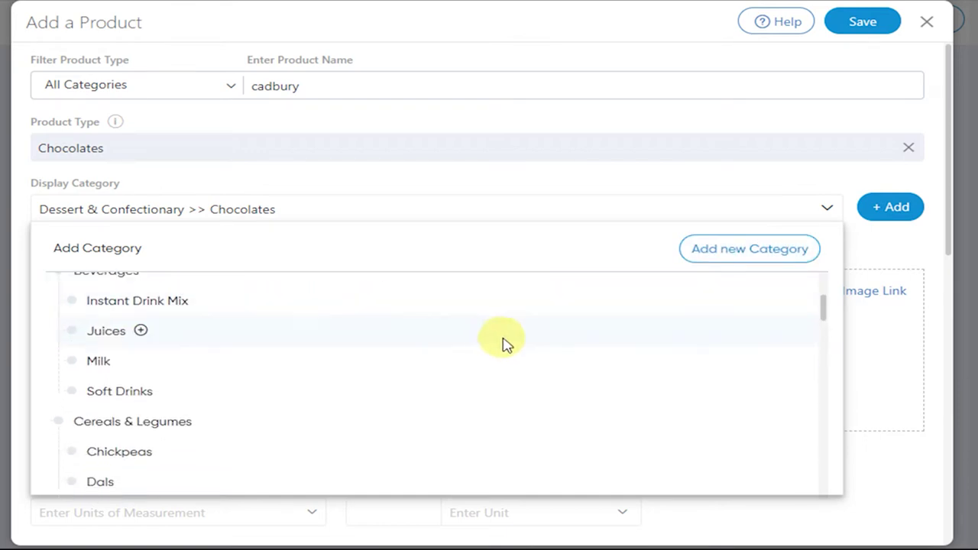
{"action": "mouse_move", "coordinate": [191, 342]}
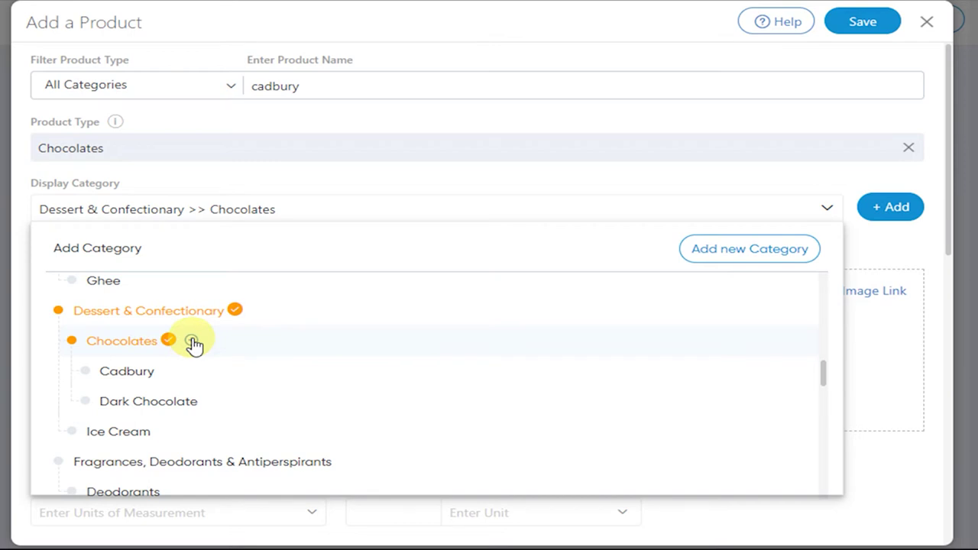
{"action": "left_click", "coordinate": [191, 341]}
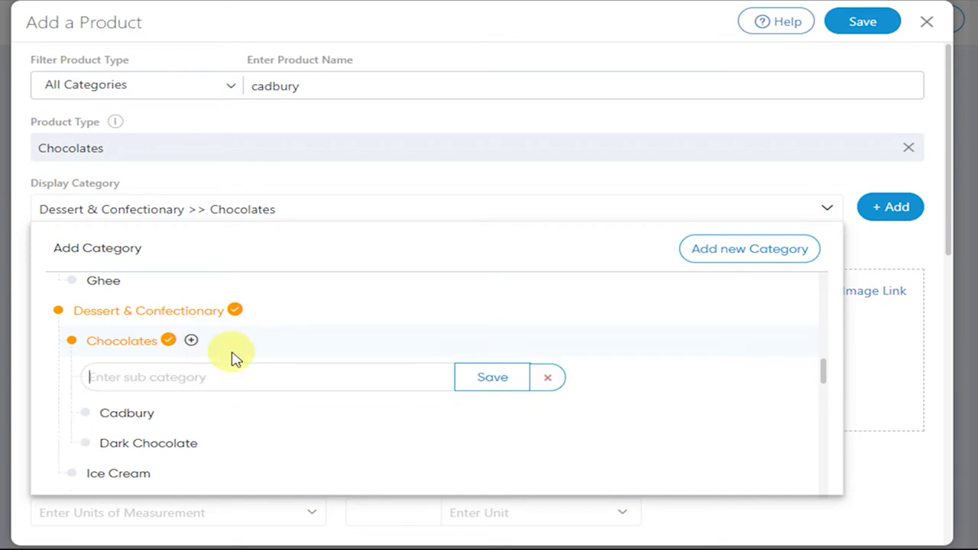
{"action": "type", "text": "Dark "}
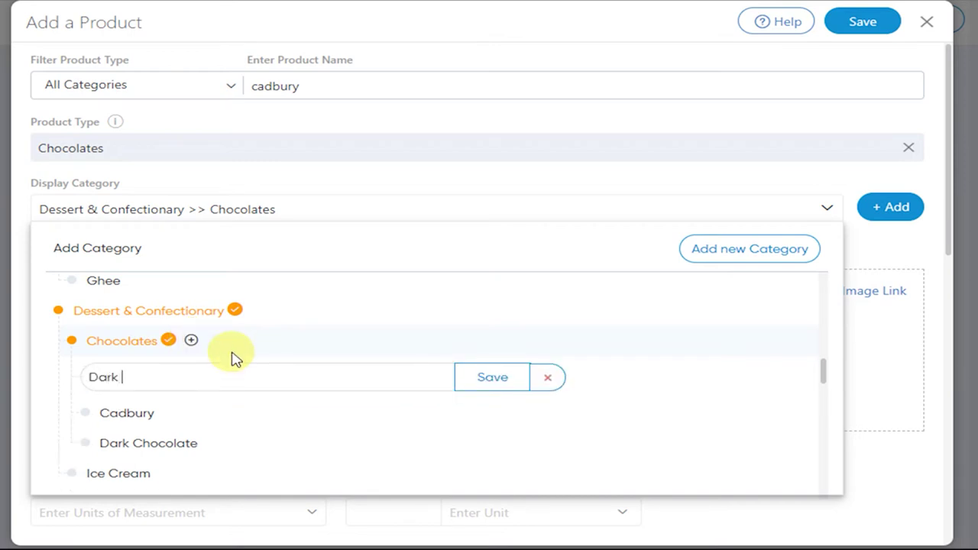
{"action": "type", "text": "Milk"}
{"action": "left_click", "coordinate": [491, 377]}
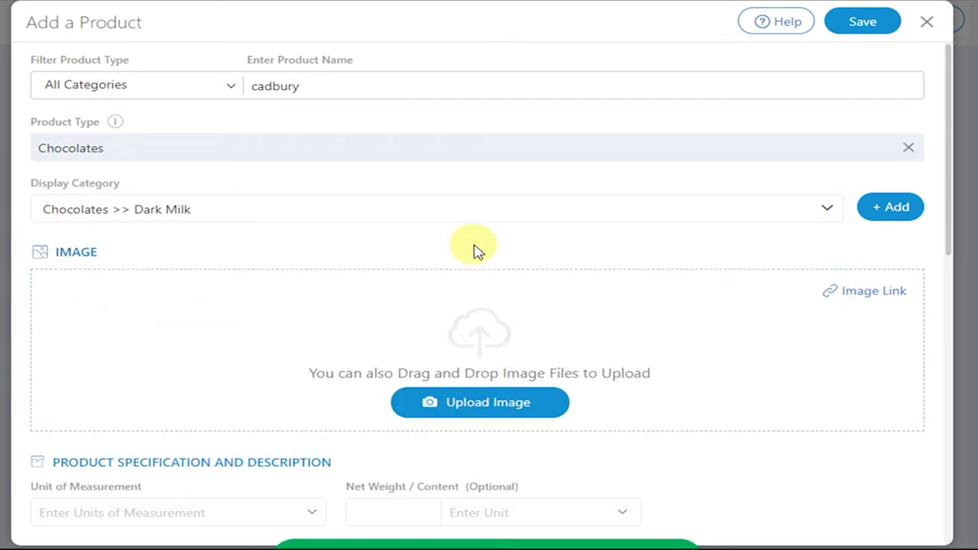
Upload the image file dark milk from the Downloads folder as the product image.
{"action": "scroll", "coordinate": [474, 249], "scroll_direction": "down", "scroll_amount": 2}
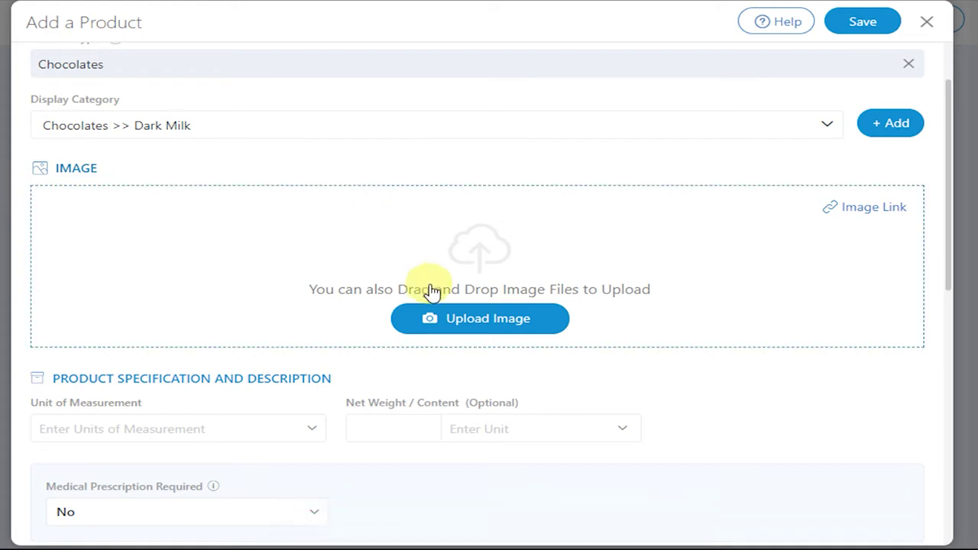
{"action": "left_click", "coordinate": [500, 319]}
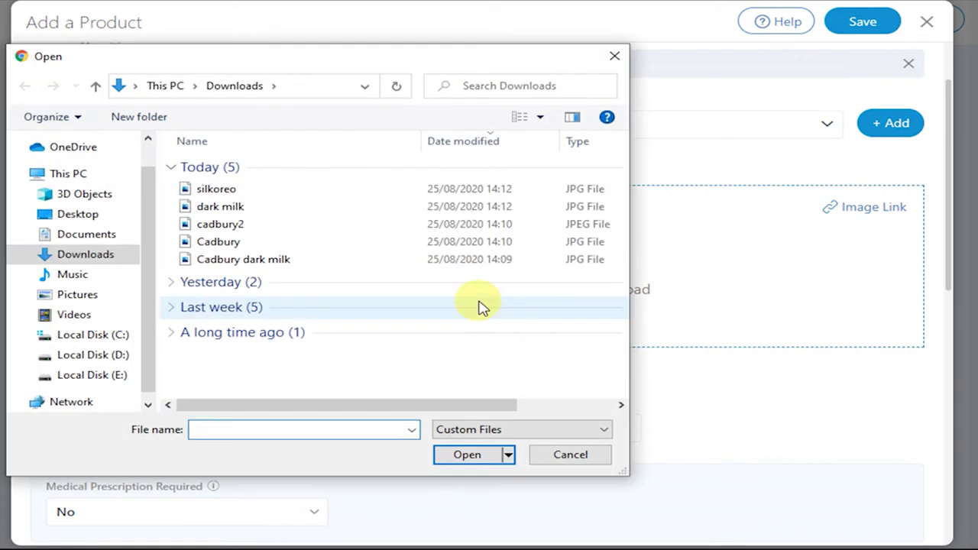
{"action": "left_click", "coordinate": [234, 211]}
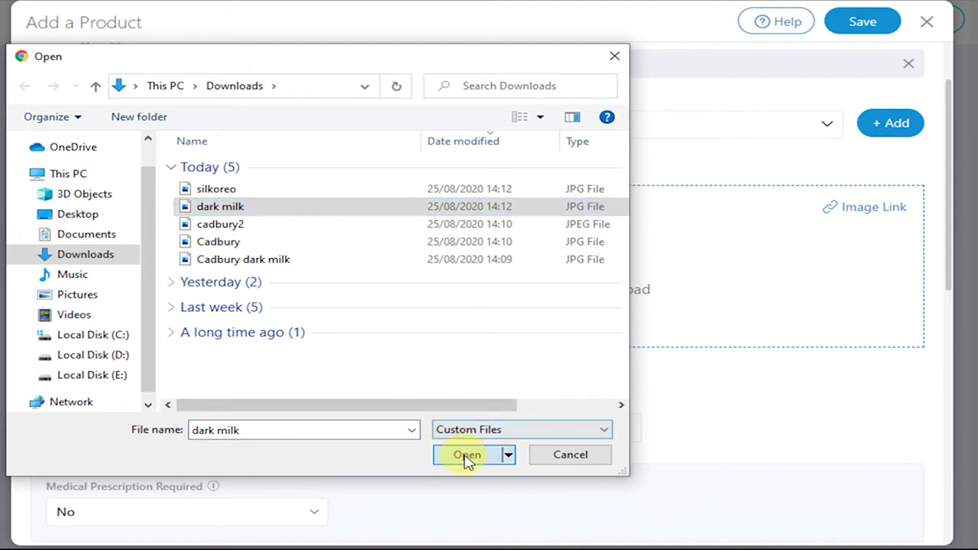
{"action": "left_click", "coordinate": [466, 457]}
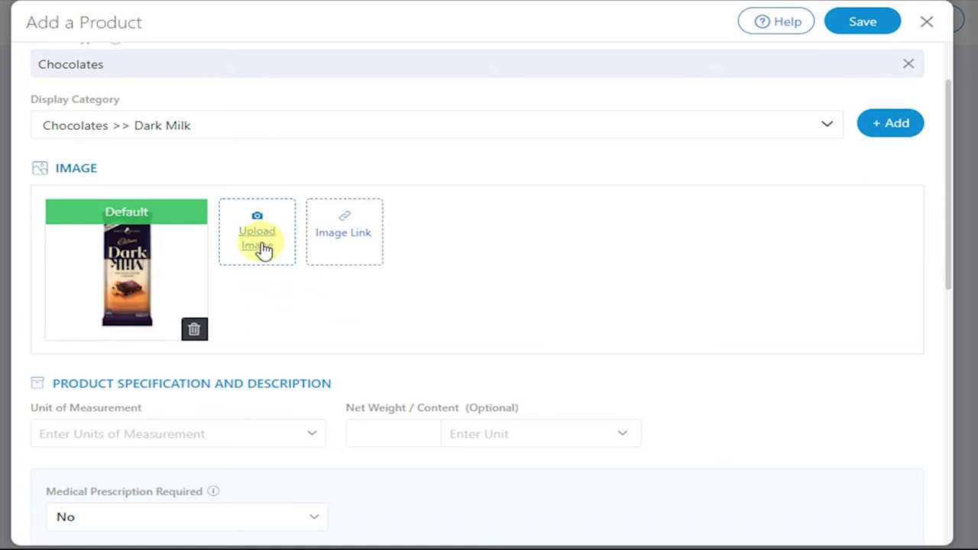
{"action": "left_click", "coordinate": [367, 242]}
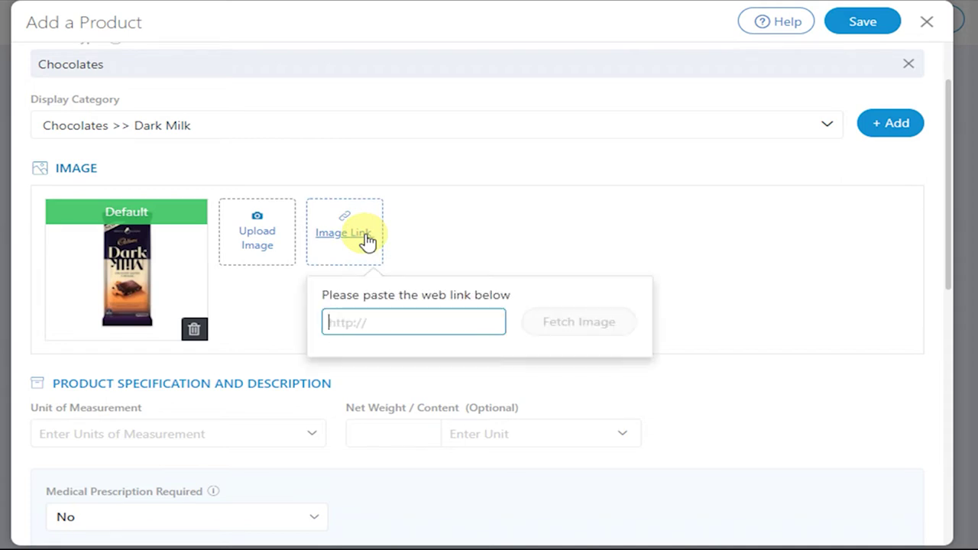
{"action": "left_click", "coordinate": [543, 233]}
Set the unit of measurement to Packet(s) and the net weight to 100 Gram(s).
{"action": "scroll", "coordinate": [550, 230], "scroll_direction": "down", "scroll_amount": 2}
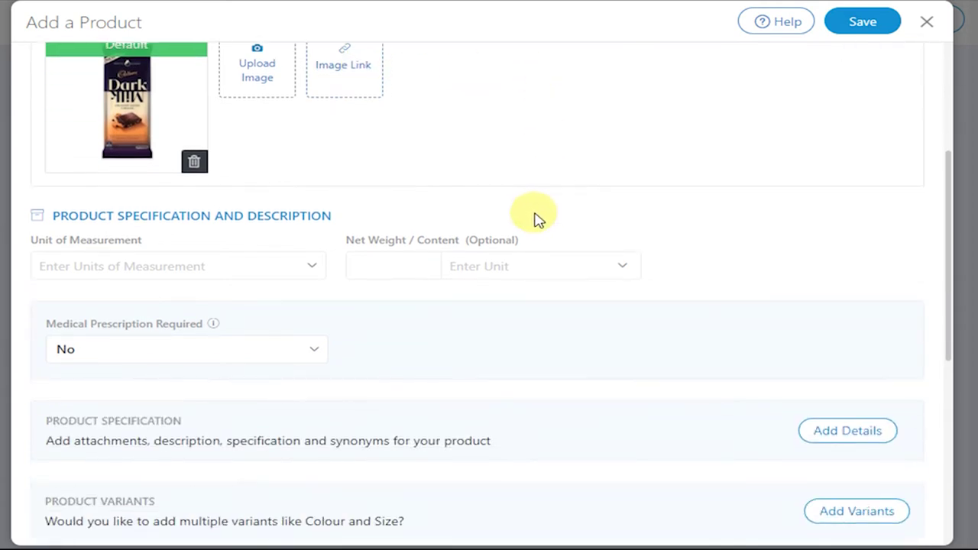
{"action": "left_click", "coordinate": [159, 271]}
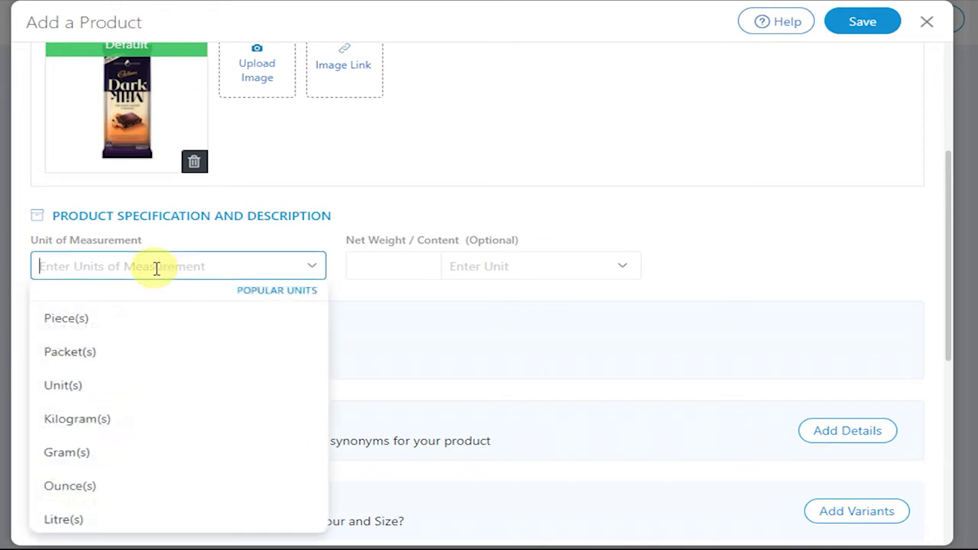
{"action": "left_click", "coordinate": [90, 355]}
{"action": "left_click", "coordinate": [399, 269]}
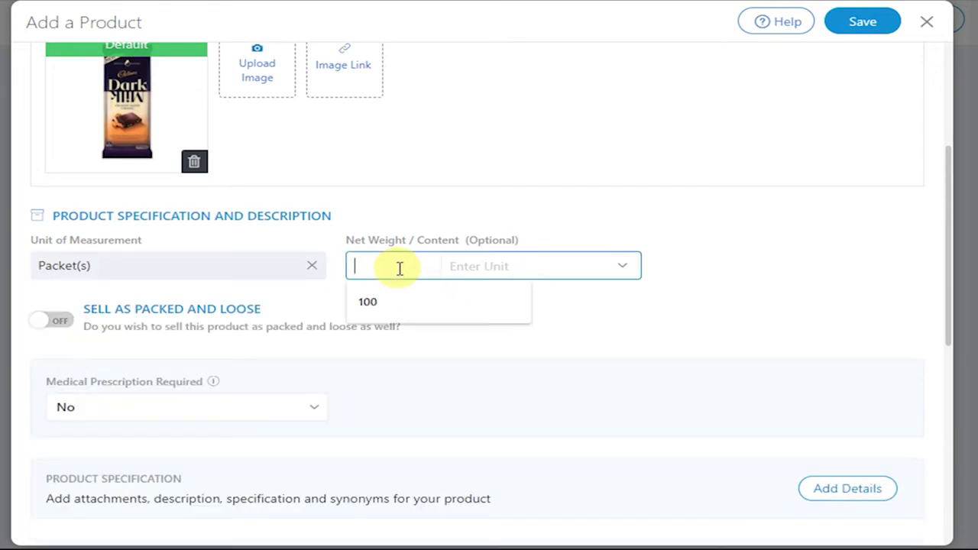
{"action": "left_click", "coordinate": [367, 304]}
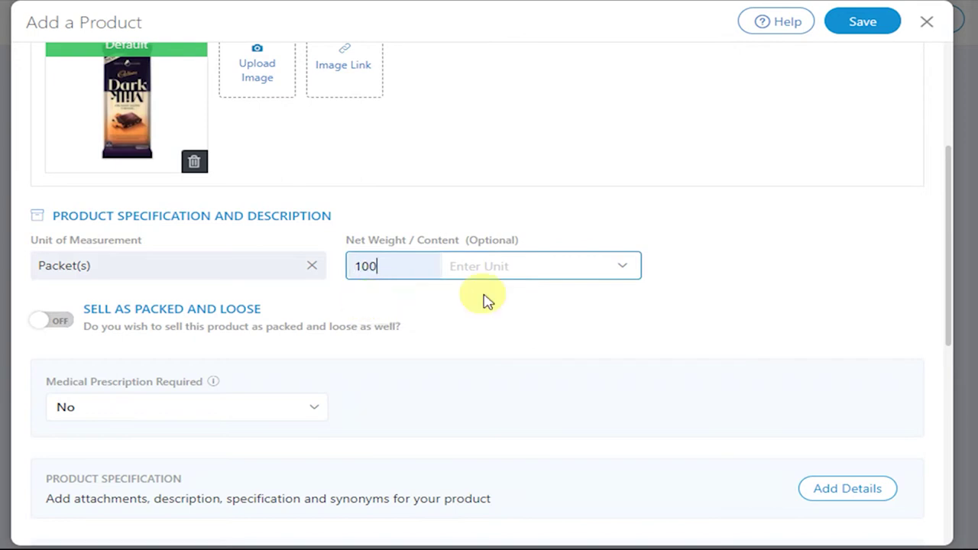
{"action": "left_click", "coordinate": [622, 267]}
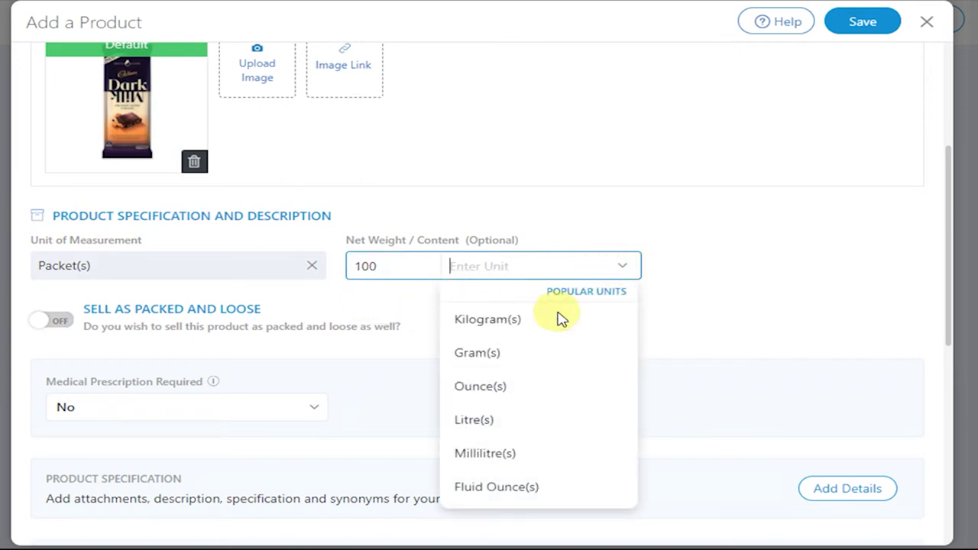
{"action": "left_click", "coordinate": [481, 352]}
{"action": "scroll", "coordinate": [634, 302], "scroll_direction": "down", "scroll_amount": 1}
{"action": "scroll", "coordinate": [443, 306], "scroll_direction": "up", "scroll_amount": 1}
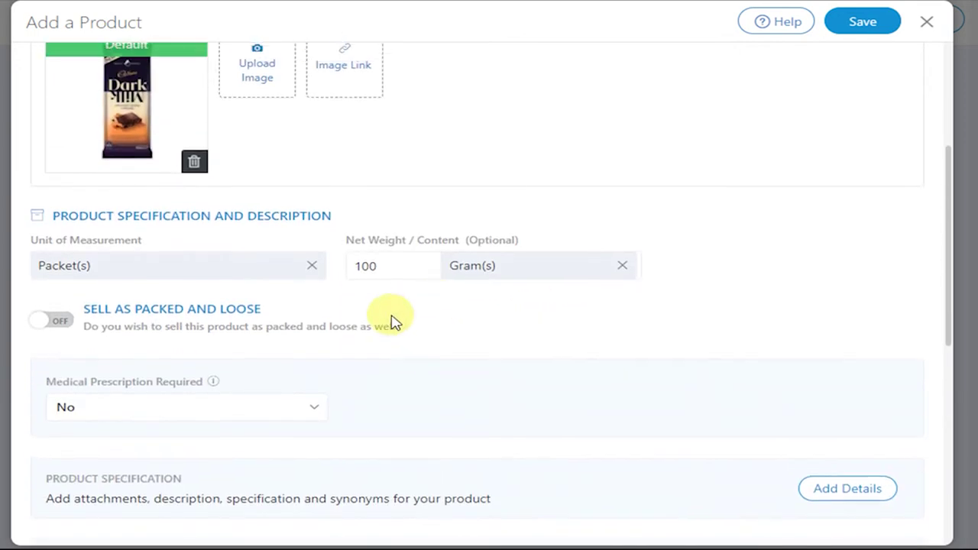
{"action": "left_click", "coordinate": [54, 321]}
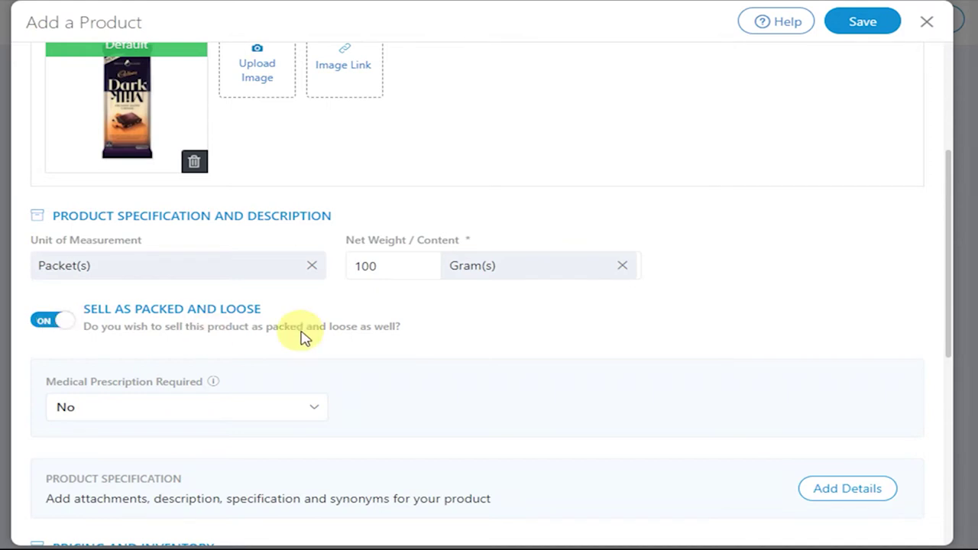
{"action": "scroll", "coordinate": [474, 331], "scroll_direction": "down", "scroll_amount": 2}
{"action": "left_click", "coordinate": [54, 239]}
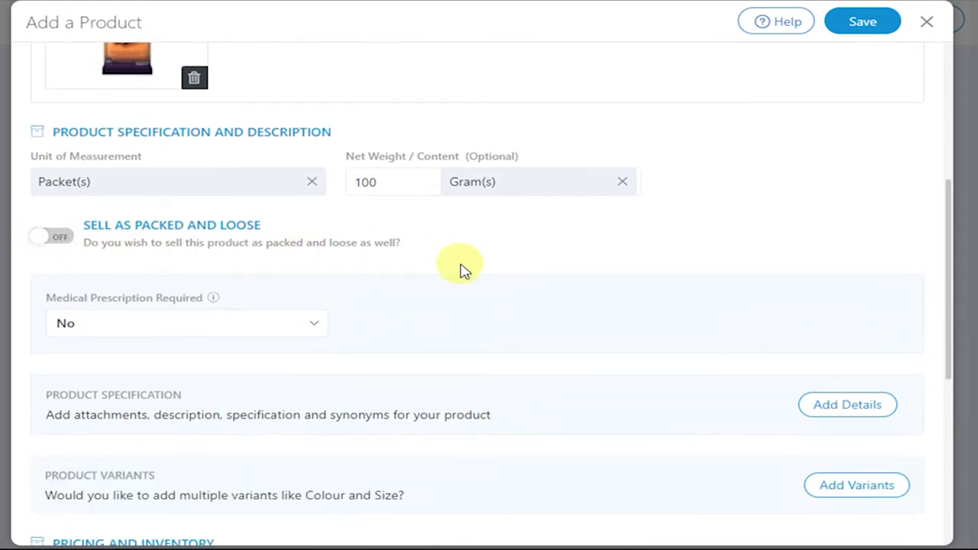
Write "Silky smooth chocolate" as the description in the product specification details.
{"action": "scroll", "coordinate": [486, 283], "scroll_direction": "down", "scroll_amount": 2}
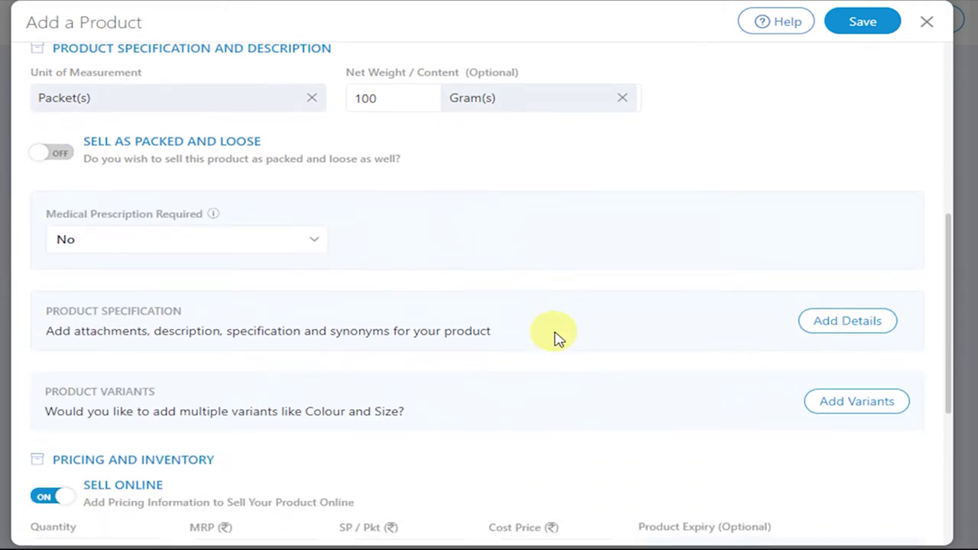
{"action": "left_click", "coordinate": [861, 331]}
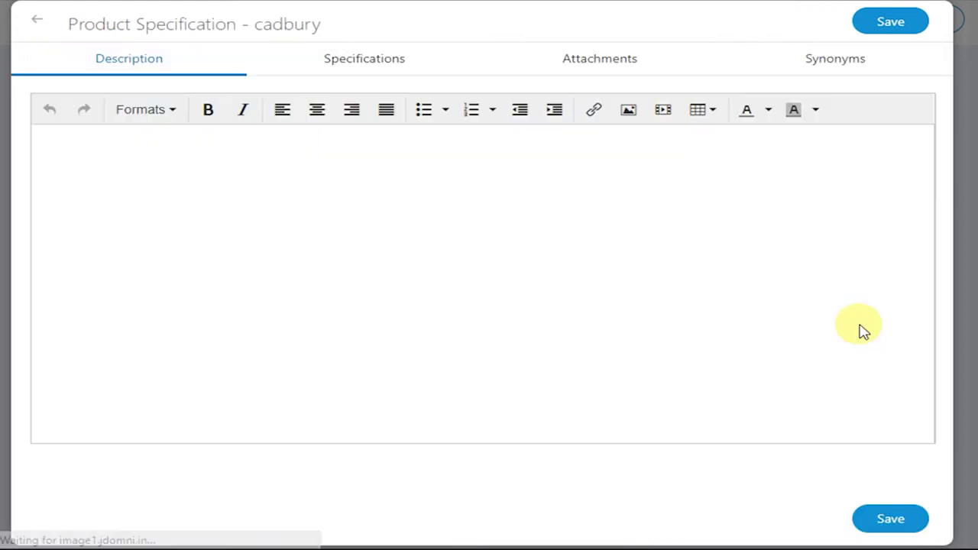
{"action": "left_click", "coordinate": [182, 170]}
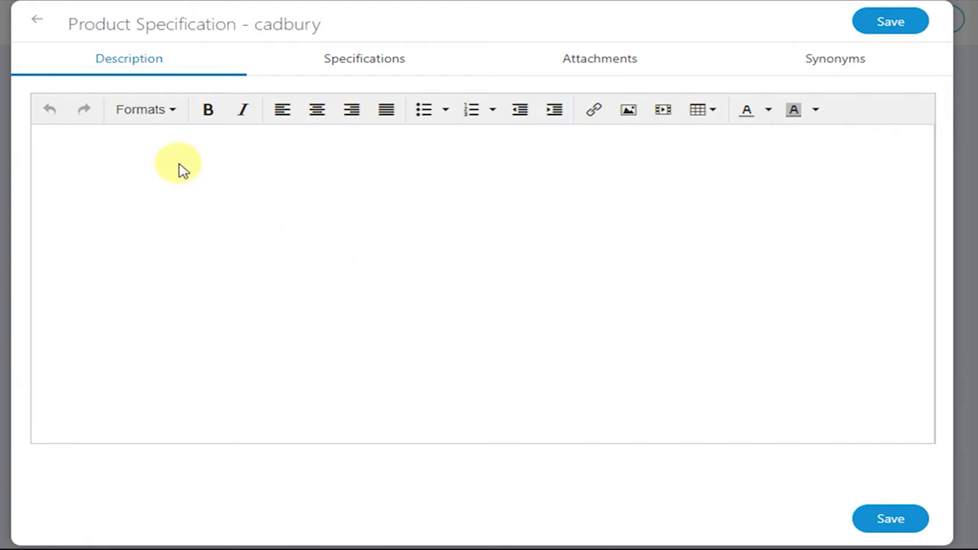
{"action": "type", "text": "Silky smooth chocolate"}
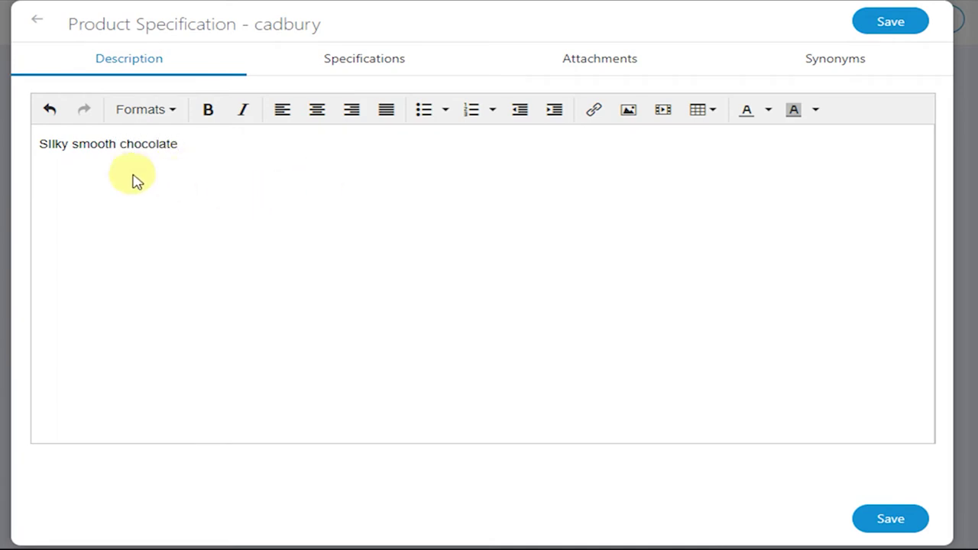
{"action": "left_click", "coordinate": [52, 144]}
{"action": "key", "text": "BackSpace"}
{"action": "key", "text": "BackSpace"}
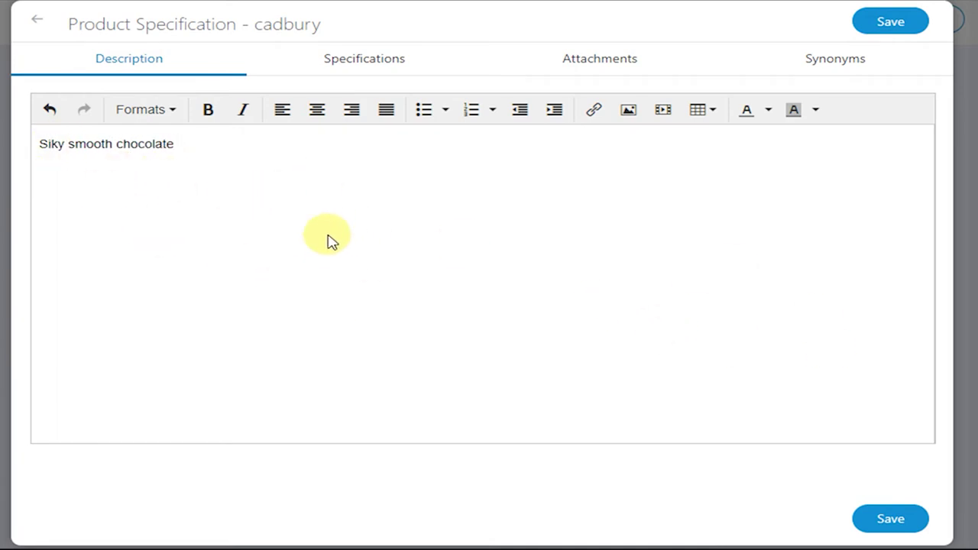
{"action": "type", "text": "il"}
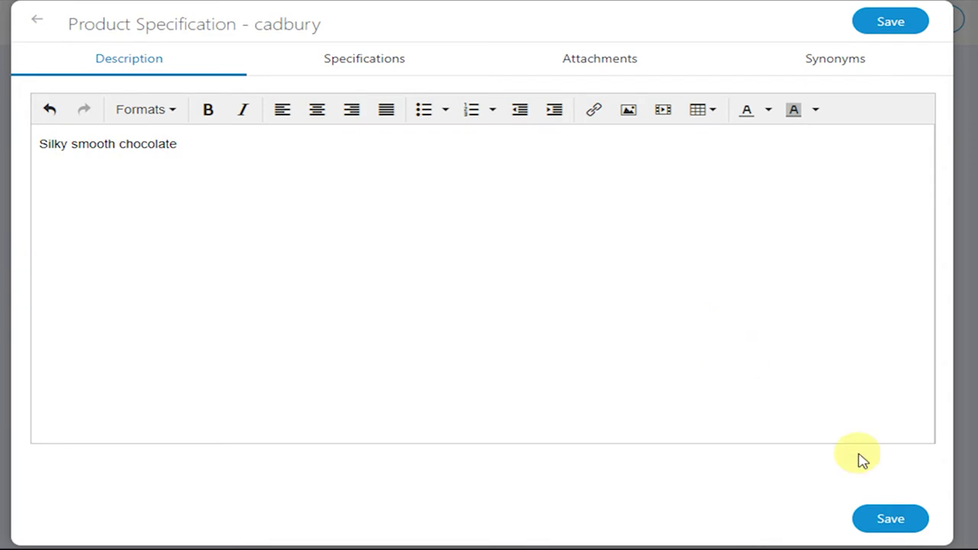
Set the product's type to Non Veg and its brand to Dairy Milk in the specifications.
{"action": "left_click", "coordinate": [884, 521]}
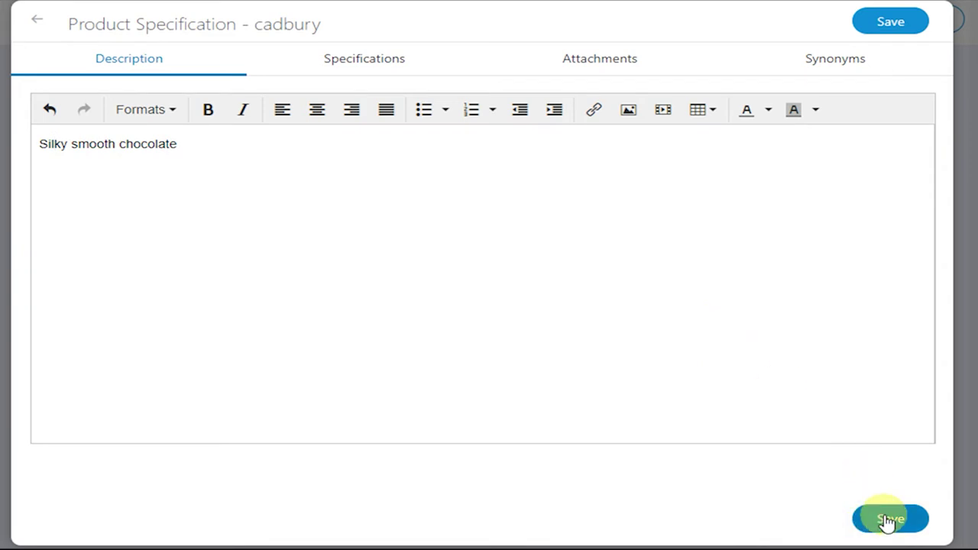
{"action": "left_click", "coordinate": [368, 62]}
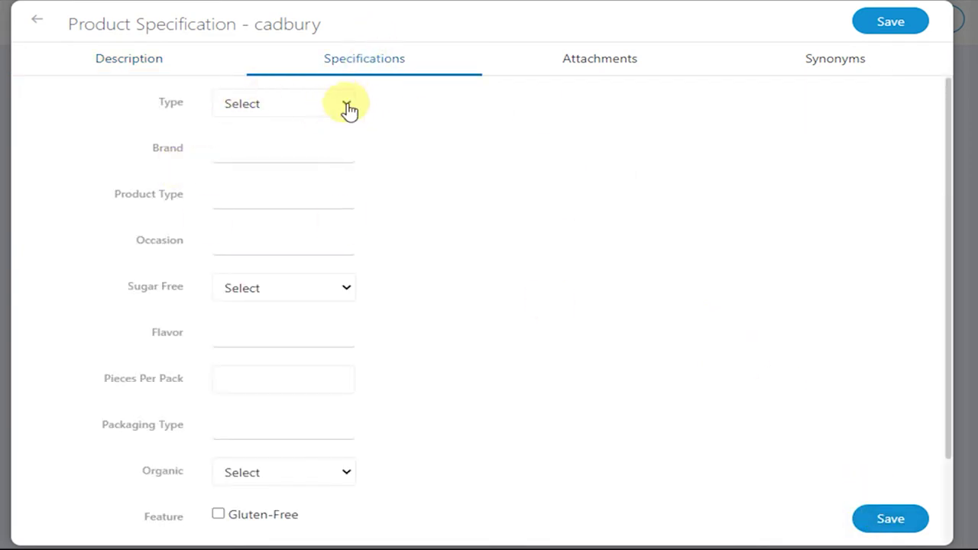
{"action": "left_click", "coordinate": [339, 104]}
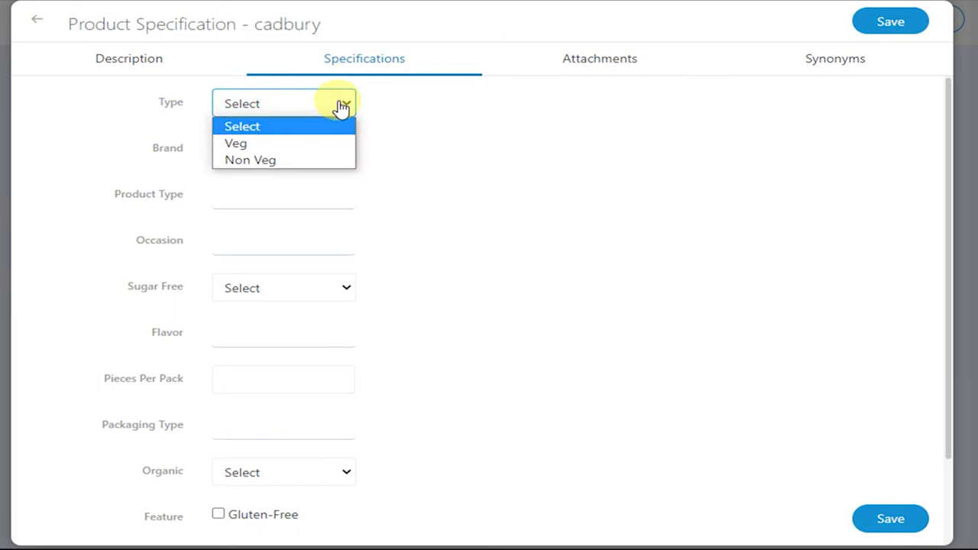
{"action": "left_click", "coordinate": [290, 159]}
{"action": "left_click", "coordinate": [289, 153]}
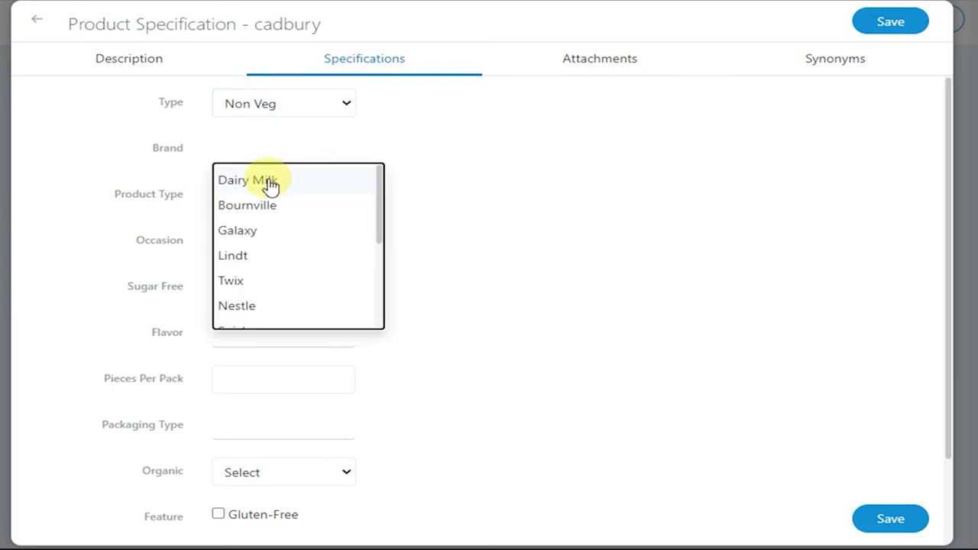
{"action": "left_click", "coordinate": [270, 182]}
Set the product type to Others and sugar free to No in the specifications.
{"action": "left_click", "coordinate": [292, 197]}
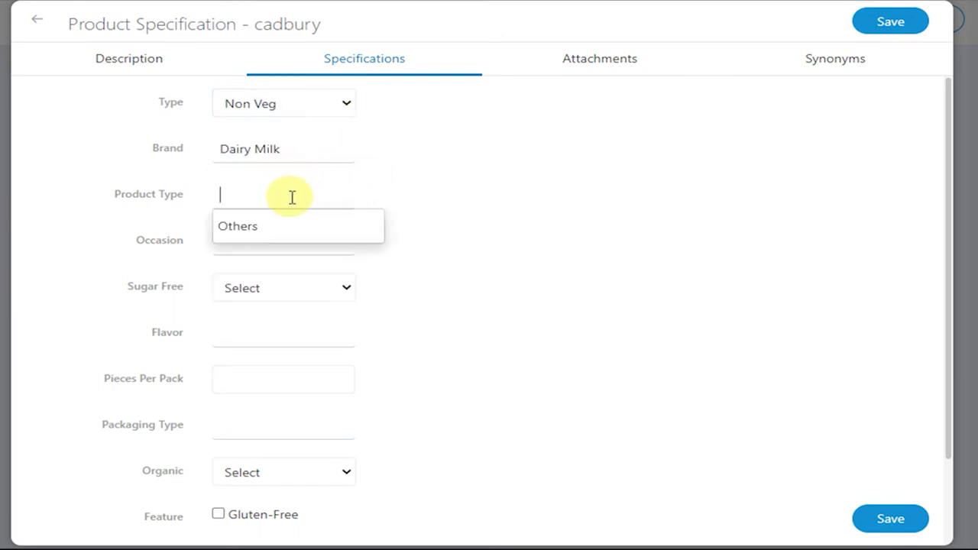
{"action": "left_click", "coordinate": [256, 224]}
{"action": "left_click", "coordinate": [350, 295]}
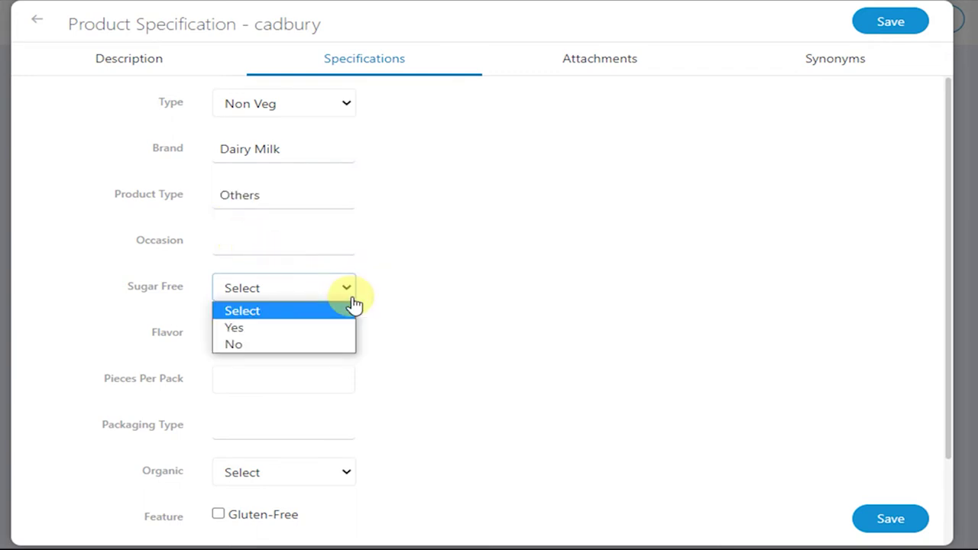
{"action": "left_click", "coordinate": [253, 345]}
Enter Dark Chocolate as the flavor and choose Compound Chocolate as the chocolate type.
{"action": "scroll", "coordinate": [382, 341], "scroll_direction": "down", "scroll_amount": 1}
{"action": "left_click", "coordinate": [269, 246]}
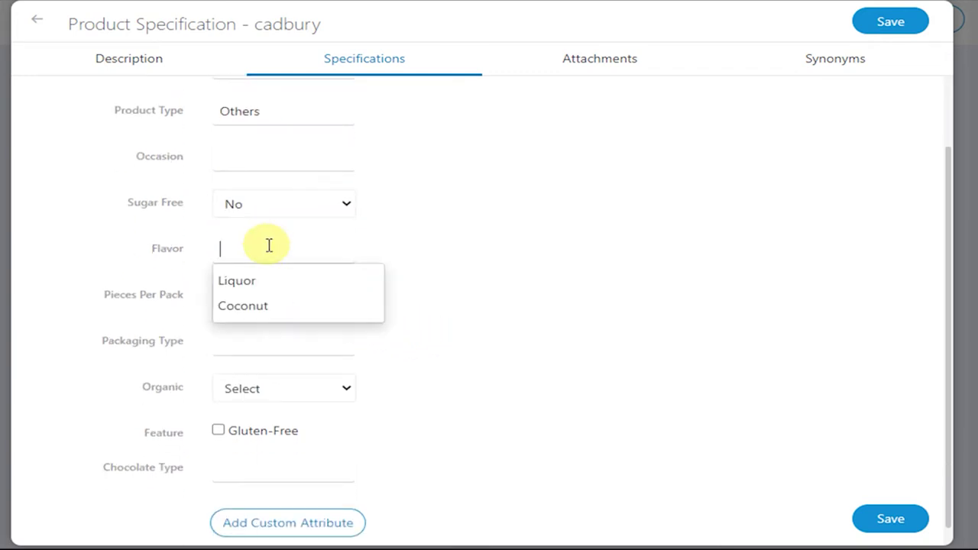
{"action": "type", "text": "Dark C"}
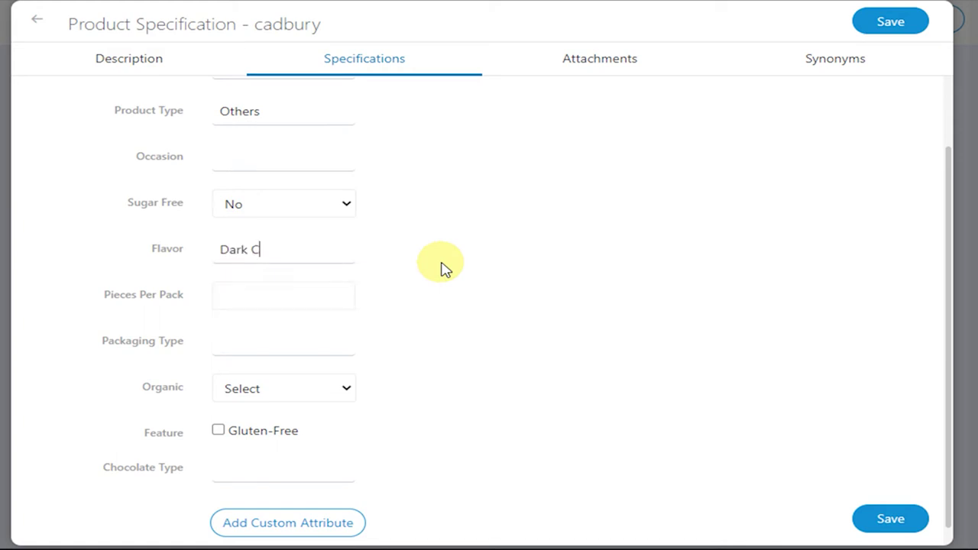
{"action": "type", "text": "hocolate"}
{"action": "scroll", "coordinate": [356, 375], "scroll_direction": "down", "scroll_amount": 1}
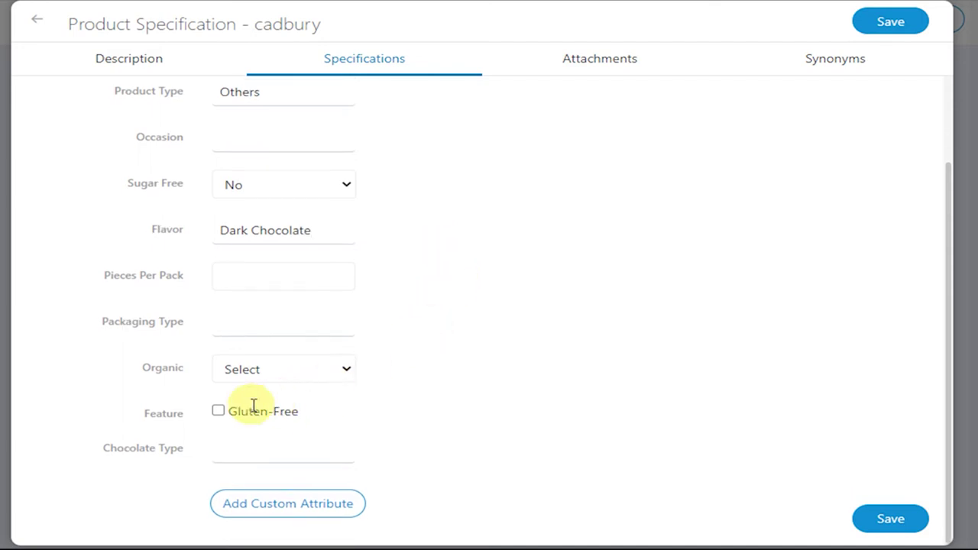
{"action": "left_click", "coordinate": [241, 455]}
{"action": "left_click", "coordinate": [276, 481]}
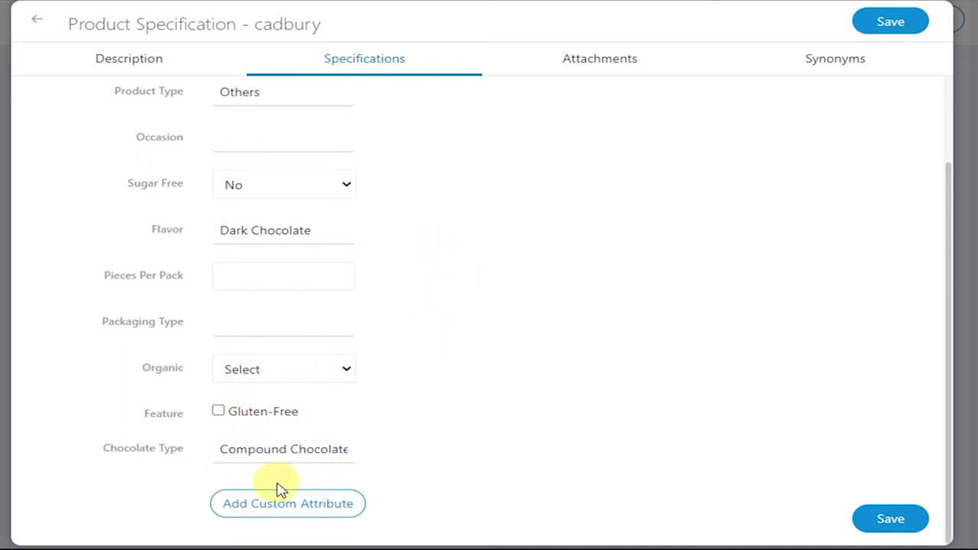
Add the search synonyms silky, chocolate and cadbury, and save the product specification.
{"action": "left_click", "coordinate": [593, 66]}
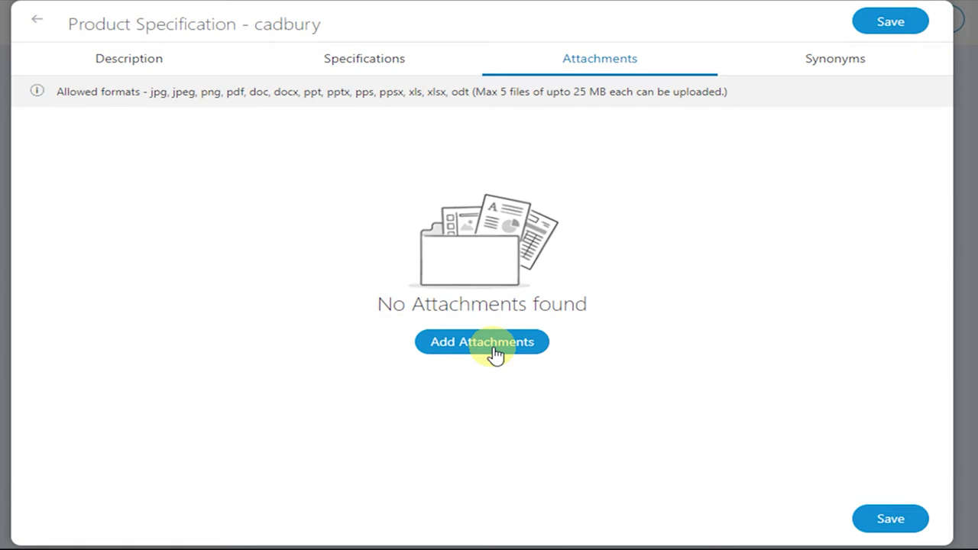
{"action": "left_click", "coordinate": [827, 63]}
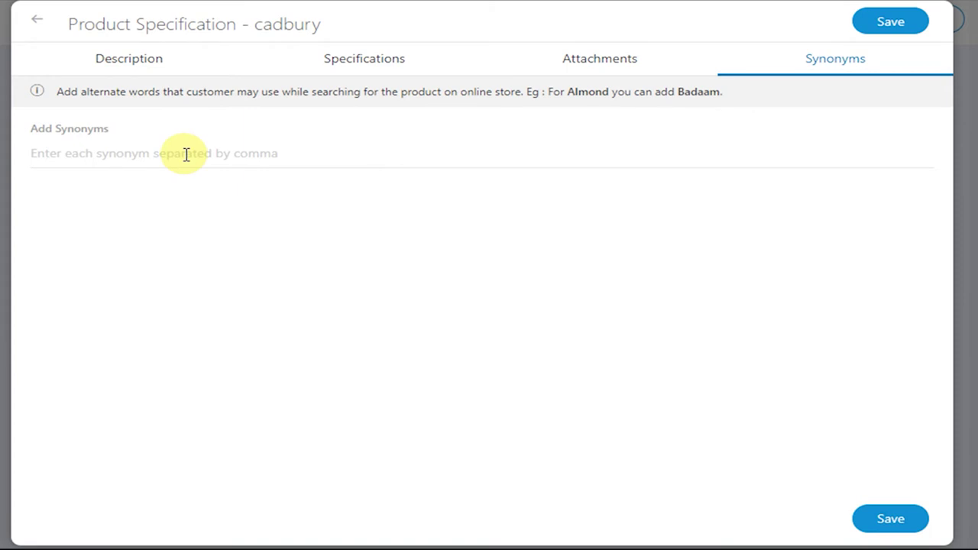
{"action": "left_click", "coordinate": [81, 154]}
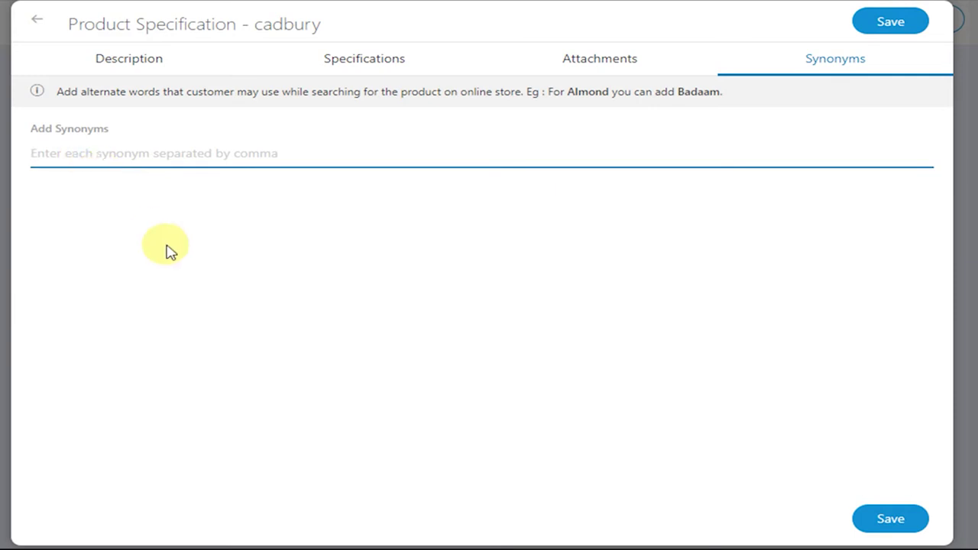
{"action": "type", "text": "s"}
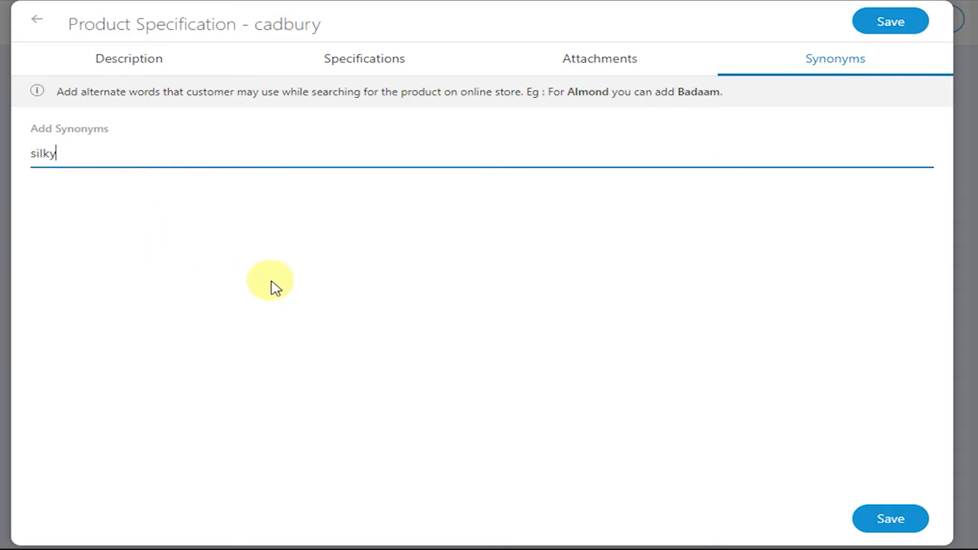
{"action": "type", "text": "ilky"}
{"action": "key", "text": "Return"}
{"action": "type", "text": "ch"}
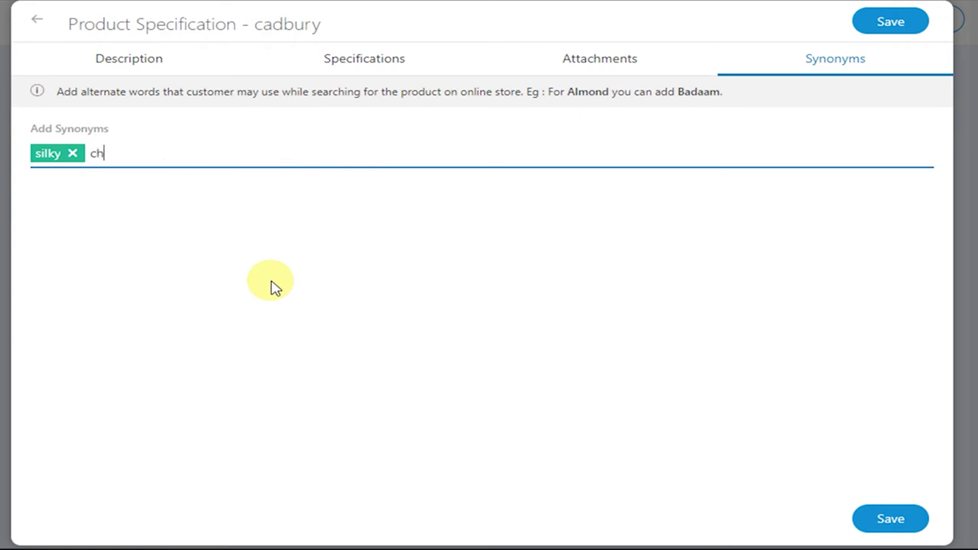
{"action": "type", "text": "ocolate"}
{"action": "key", "text": "Return"}
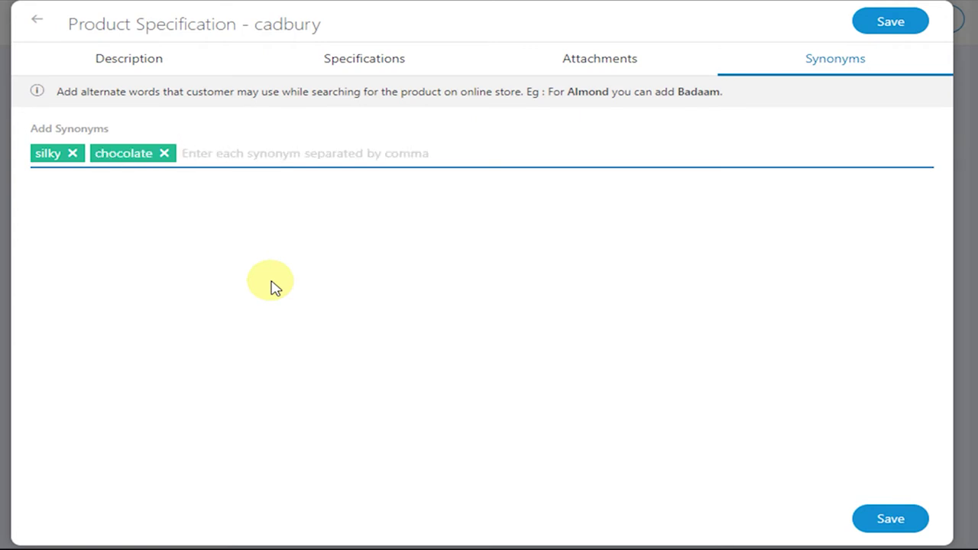
{"action": "type", "text": "cadbury"}
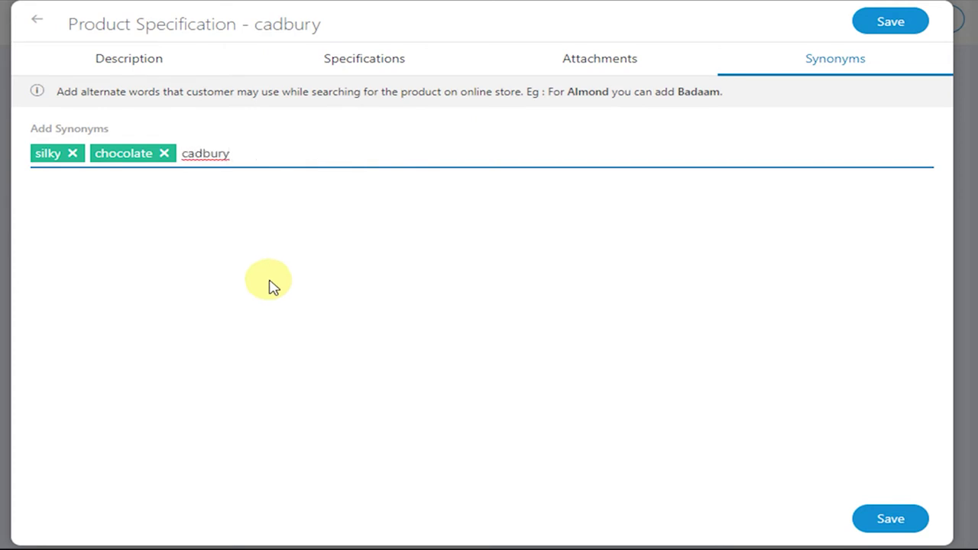
{"action": "key", "text": "Return"}
{"action": "left_click", "coordinate": [904, 520]}
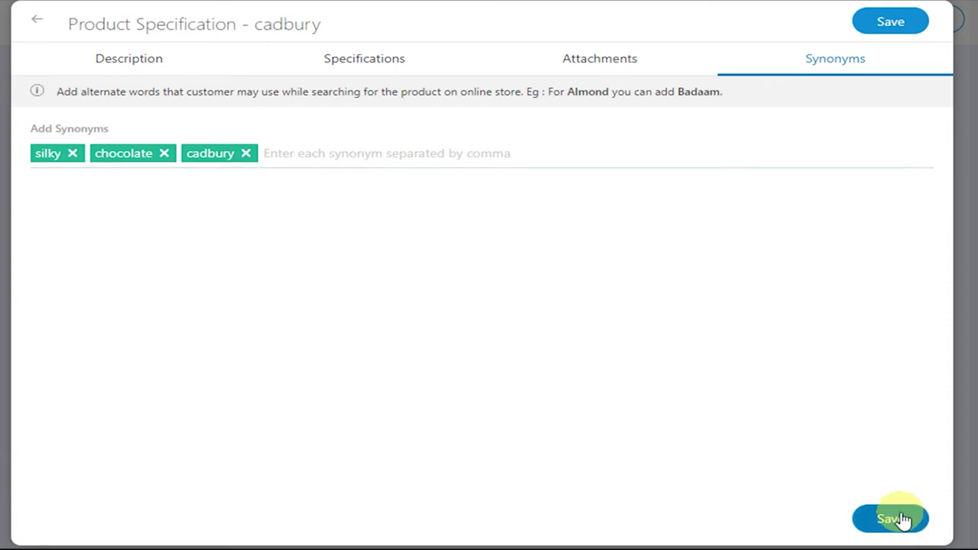
Start adding variants for the product and rename the first variant option to Flavour.
{"action": "scroll", "coordinate": [575, 237], "scroll_direction": "down", "scroll_amount": 1}
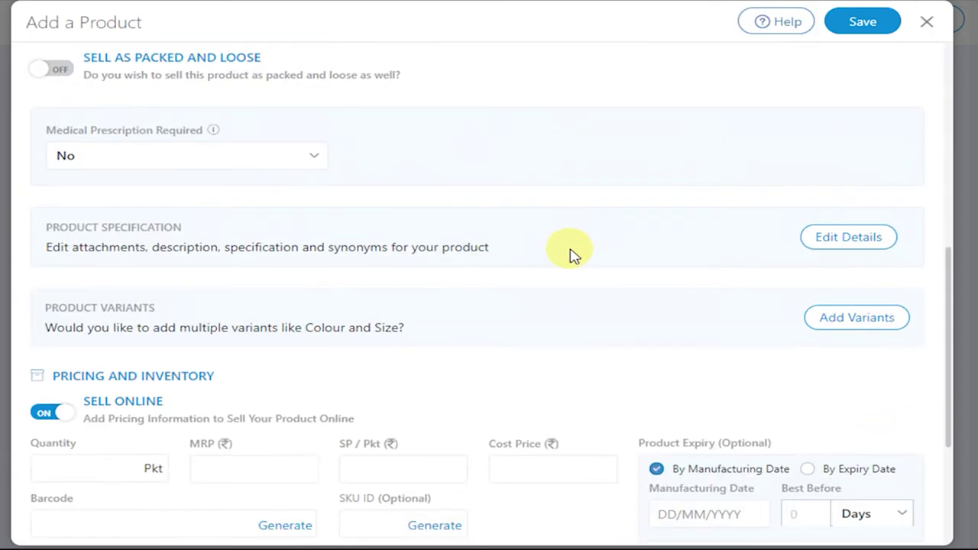
{"action": "scroll", "coordinate": [680, 317], "scroll_direction": "down", "scroll_amount": 2}
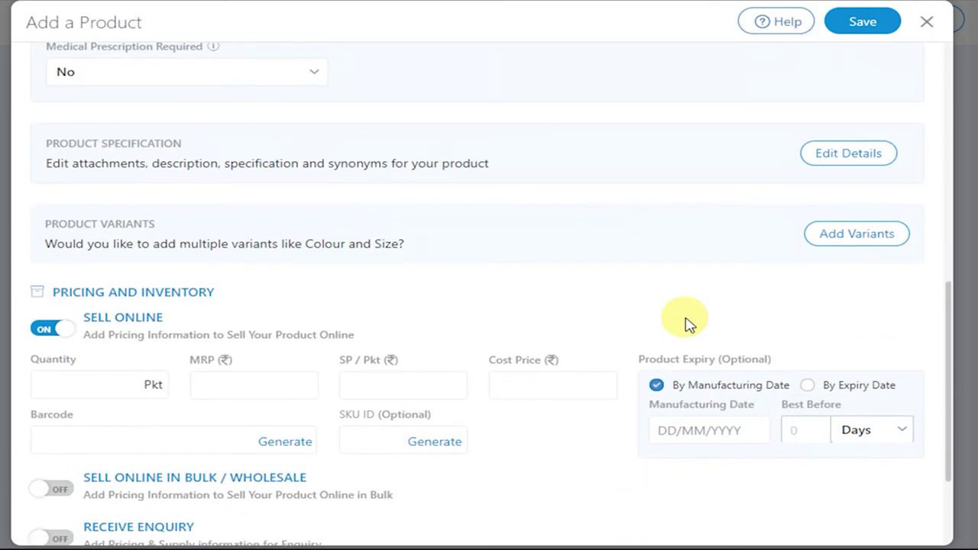
{"action": "left_click", "coordinate": [867, 243]}
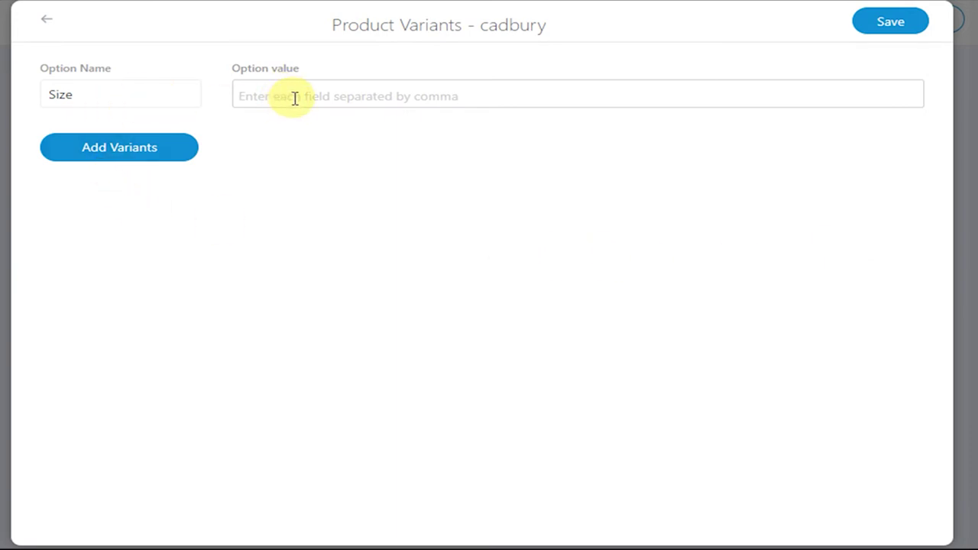
{"action": "left_click", "coordinate": [153, 98]}
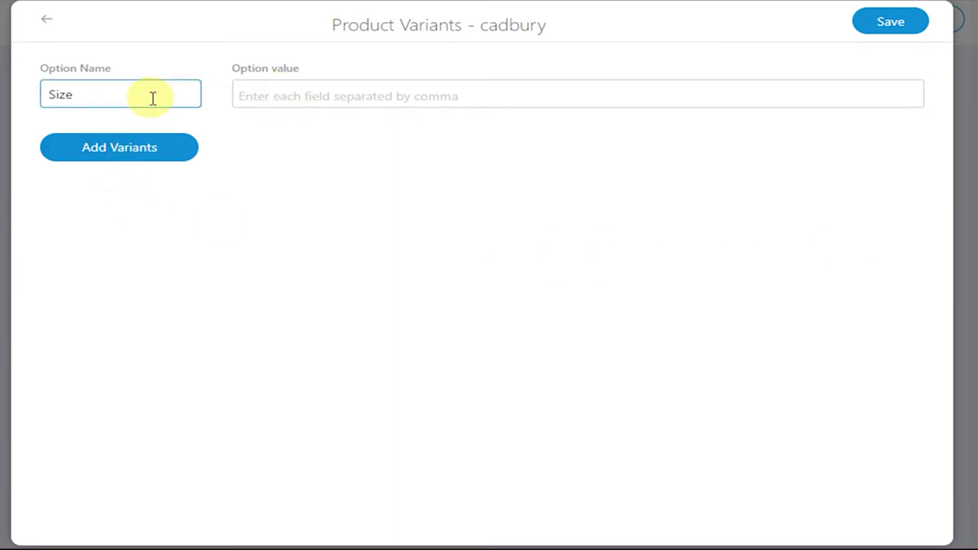
{"action": "key", "text": "BackSpace"}
{"action": "key", "text": "BackSpace"}
{"action": "key", "text": "BackSpace"}
{"action": "key", "text": "BackSpace"}
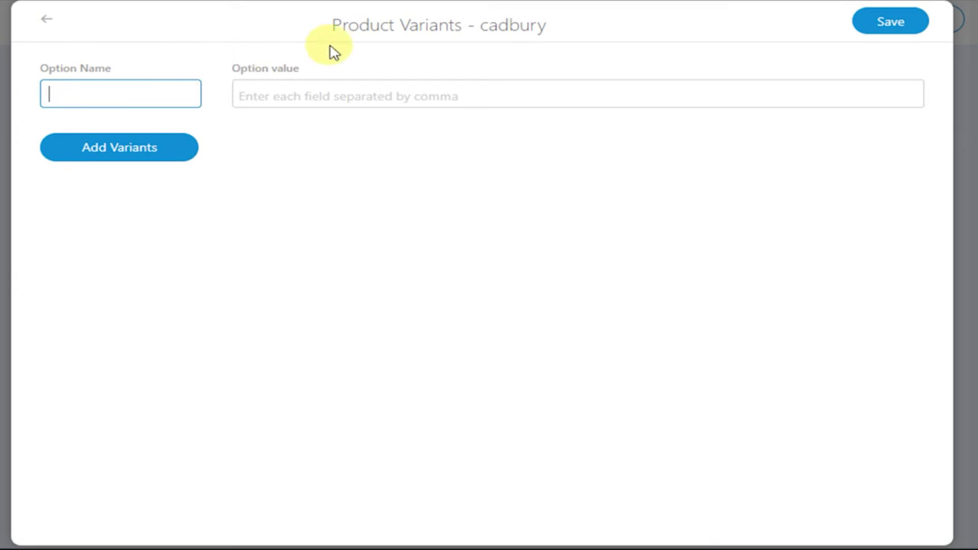
{"action": "type", "text": "Flavour"}
Add Almond and Frui&Nut as the values of the Flavour option.
{"action": "left_click", "coordinate": [304, 96]}
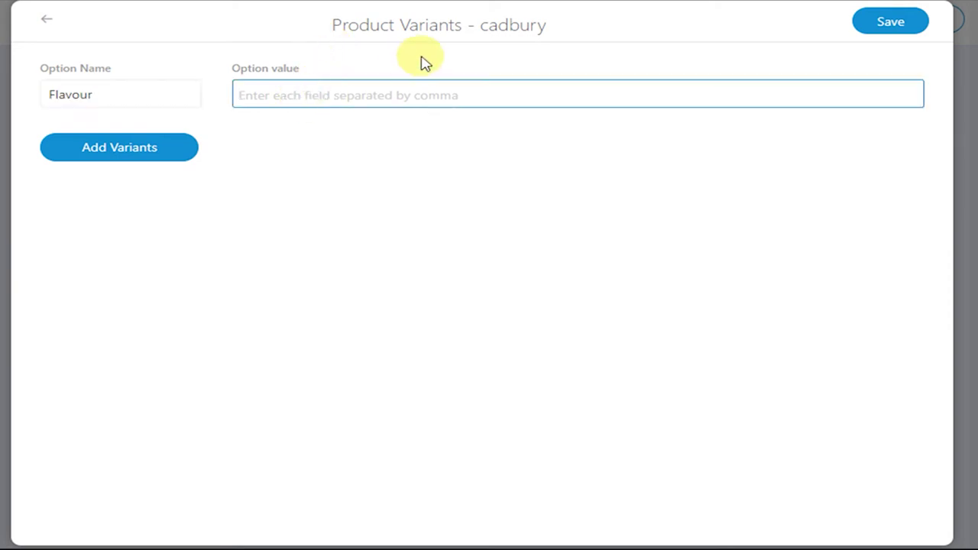
{"action": "type", "text": "Al"}
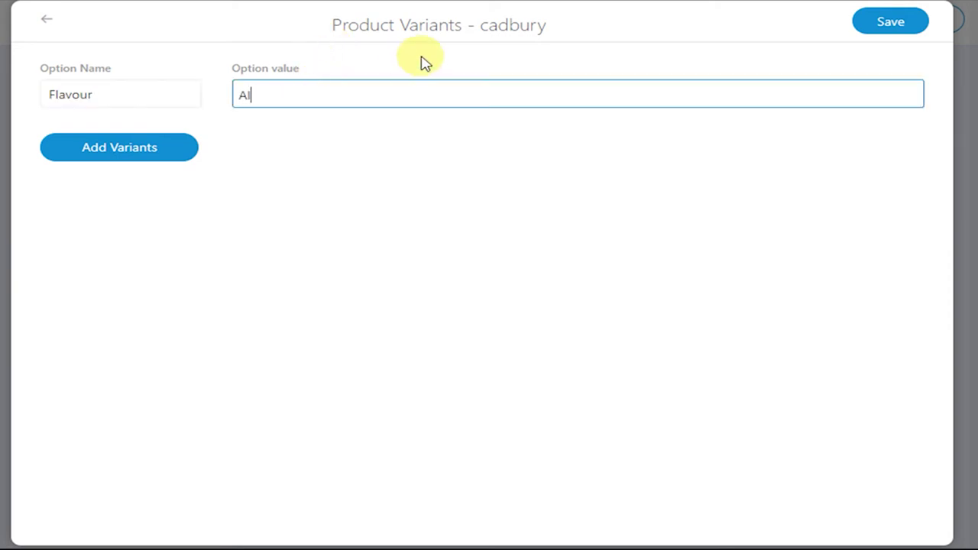
{"action": "type", "text": "mond"}
{"action": "key", "text": "Return"}
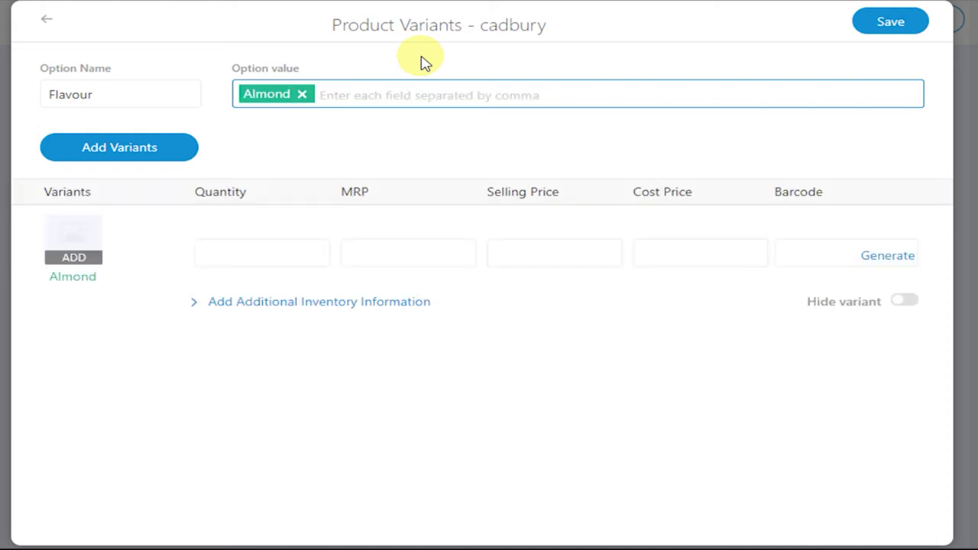
{"action": "type", "text": "Frui"}
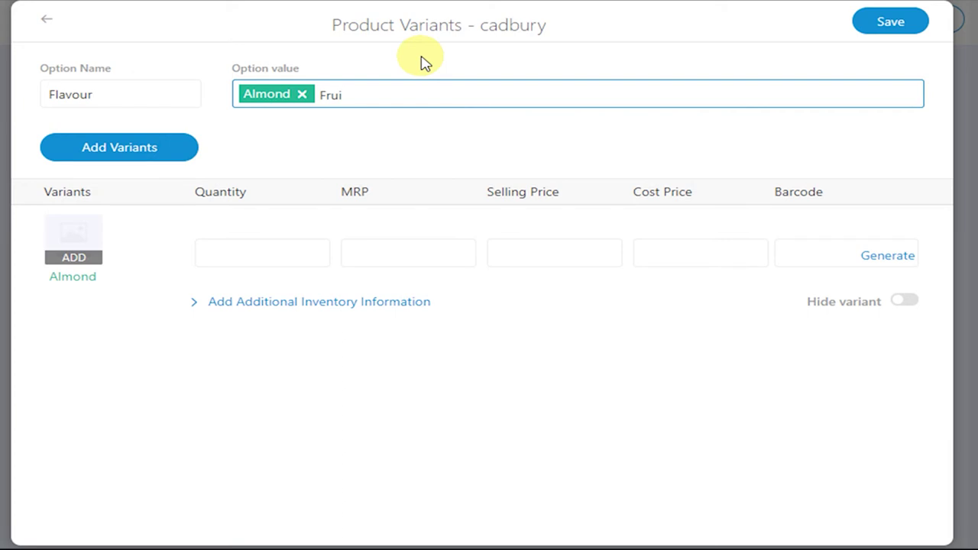
{"action": "type", "text": "&Nut"}
{"action": "key", "text": "Return"}
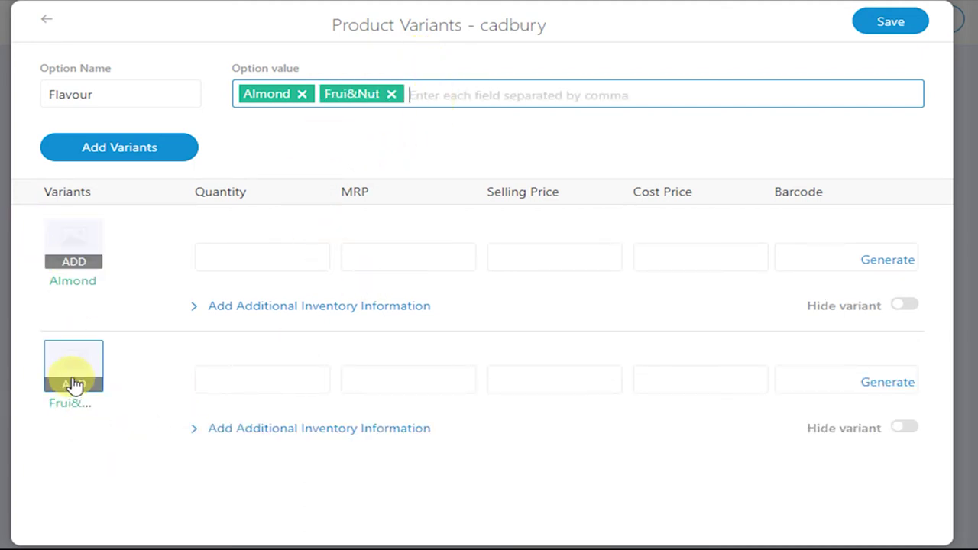
Add a second variant option and name it Size.
{"action": "left_click", "coordinate": [101, 150]}
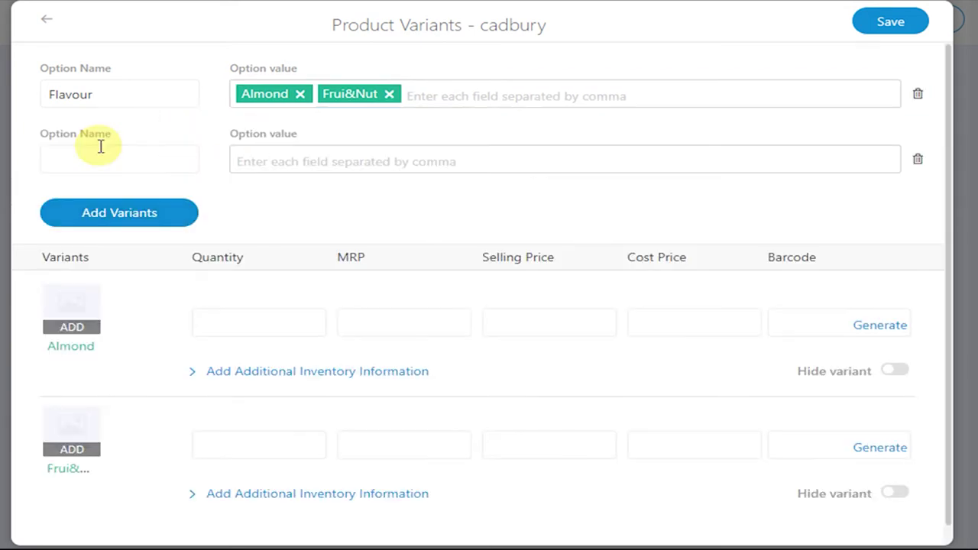
{"action": "left_click", "coordinate": [107, 160]}
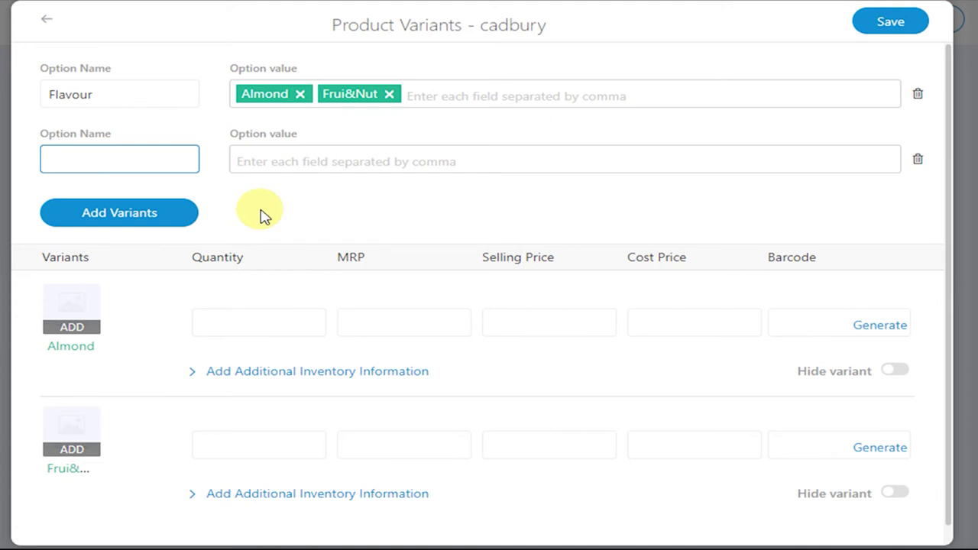
{"action": "type", "text": "SIze"}
{"action": "left_click", "coordinate": [55, 160]}
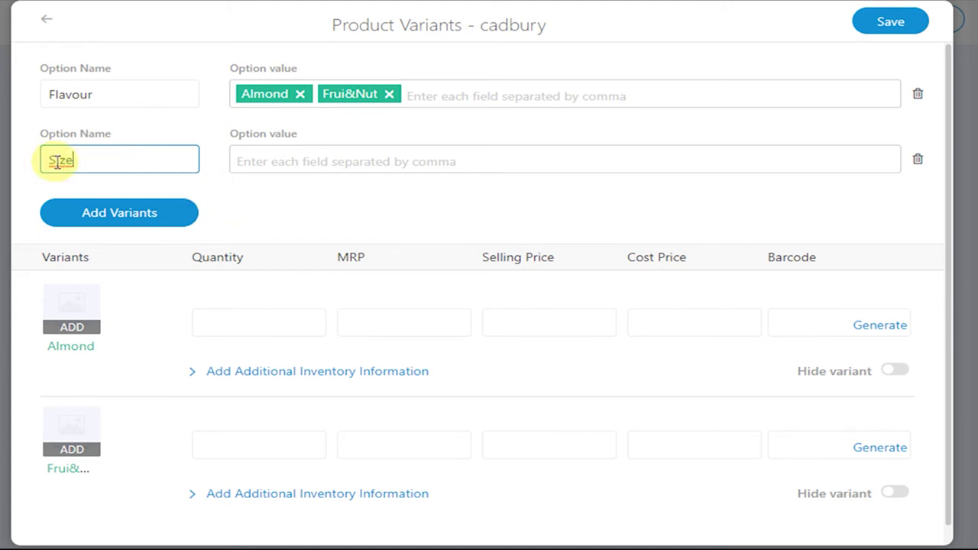
{"action": "key", "text": "BackSpace"}
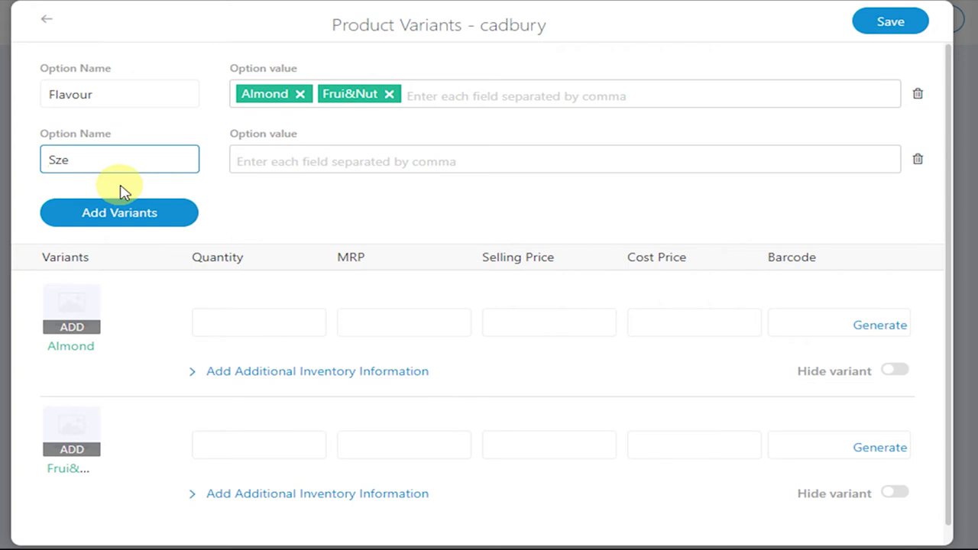
{"action": "type", "text": "i"}
Add small and large as the values of the Size option.
{"action": "left_click", "coordinate": [295, 161]}
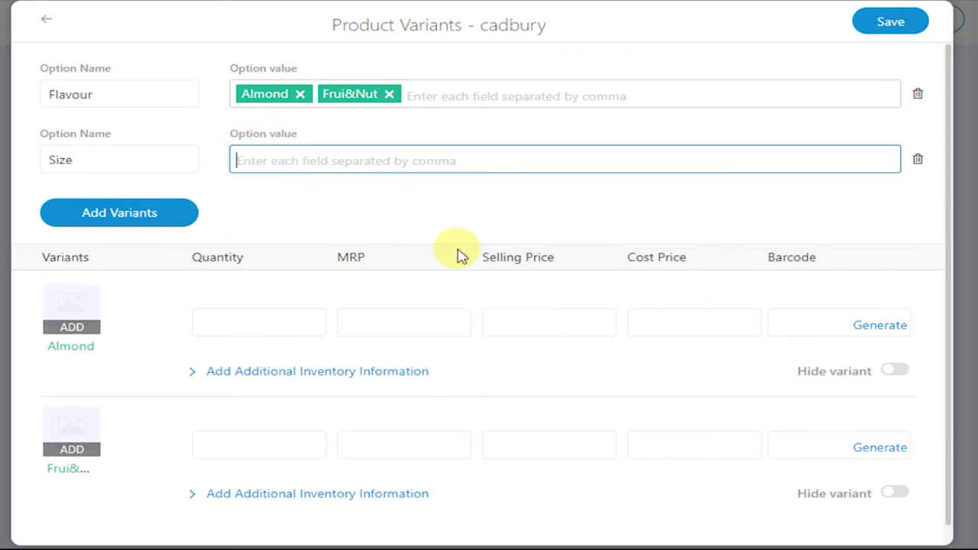
{"action": "type", "text": "small"}
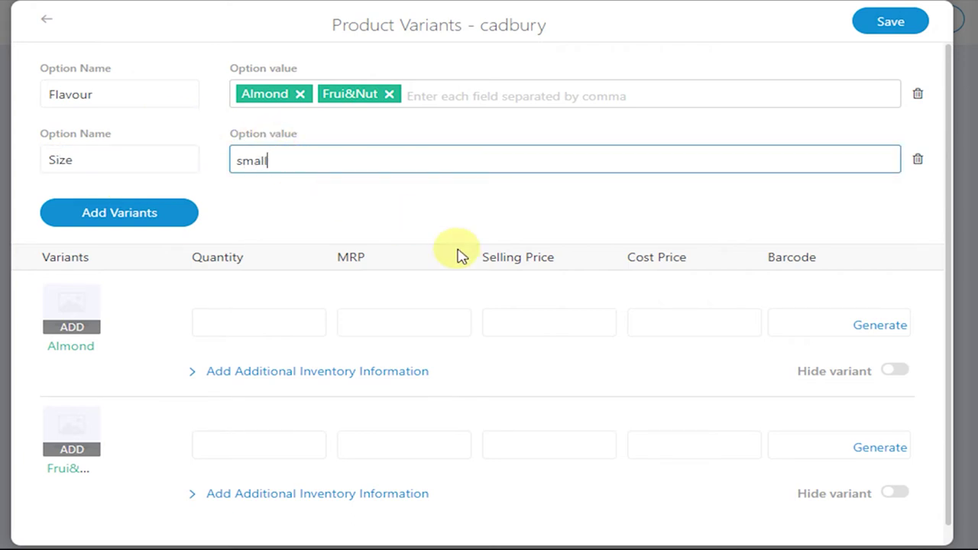
{"action": "key", "text": "Return"}
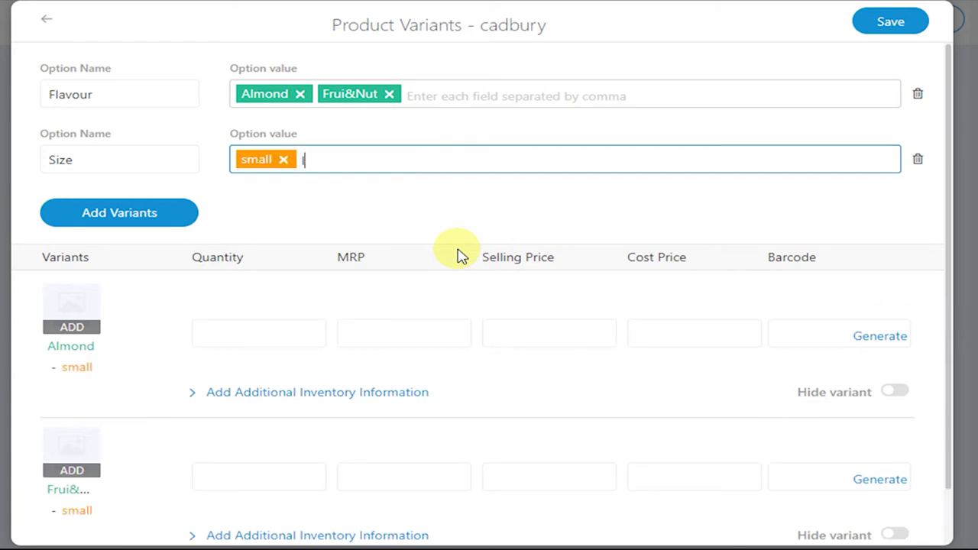
{"action": "type", "text": "large"}
{"action": "key", "text": "Return"}
Generate a barcode for the Almond small variant.
{"action": "scroll", "coordinate": [393, 251], "scroll_direction": "down", "scroll_amount": 2}
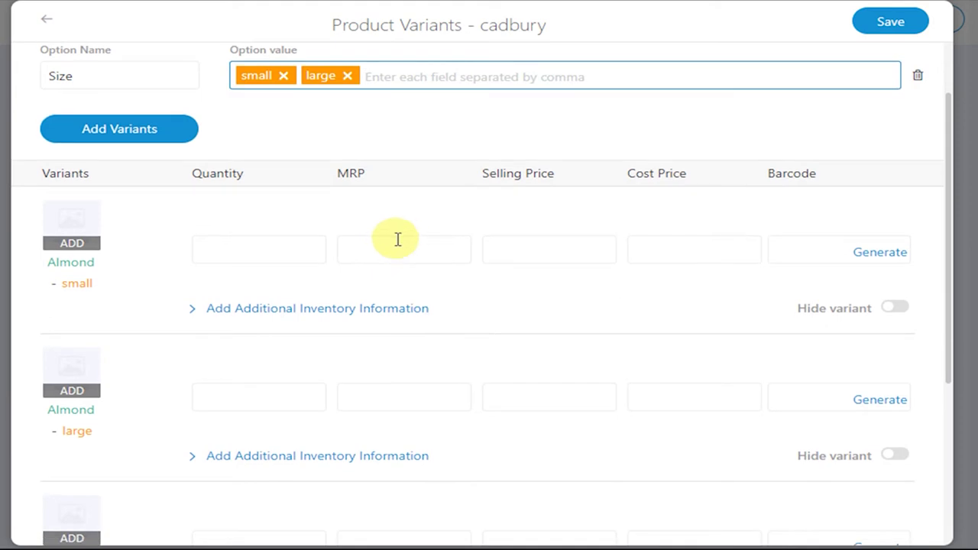
{"action": "scroll", "coordinate": [397, 239], "scroll_direction": "down", "scroll_amount": 2}
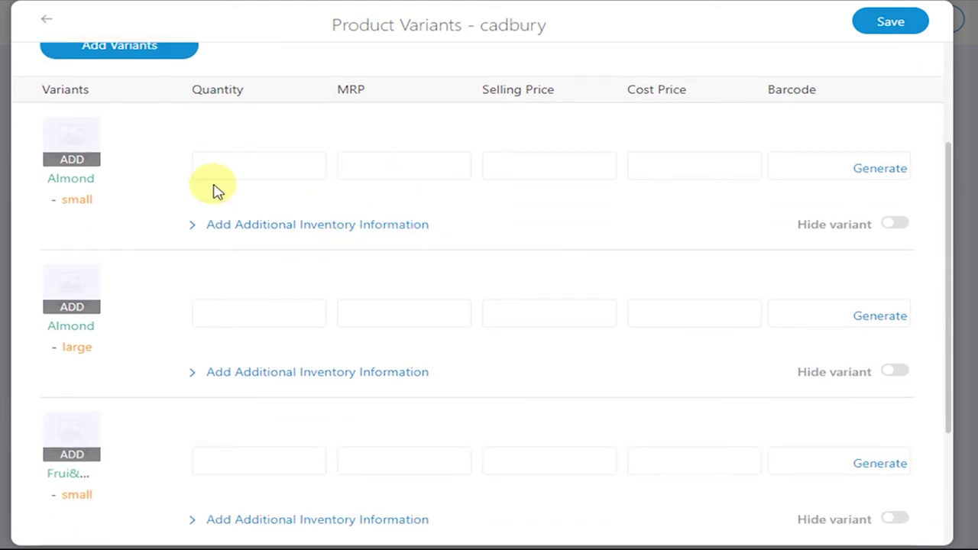
{"action": "scroll", "coordinate": [127, 227], "scroll_direction": "down", "scroll_amount": 4}
{"action": "scroll", "coordinate": [589, 210], "scroll_direction": "up", "scroll_amount": 4}
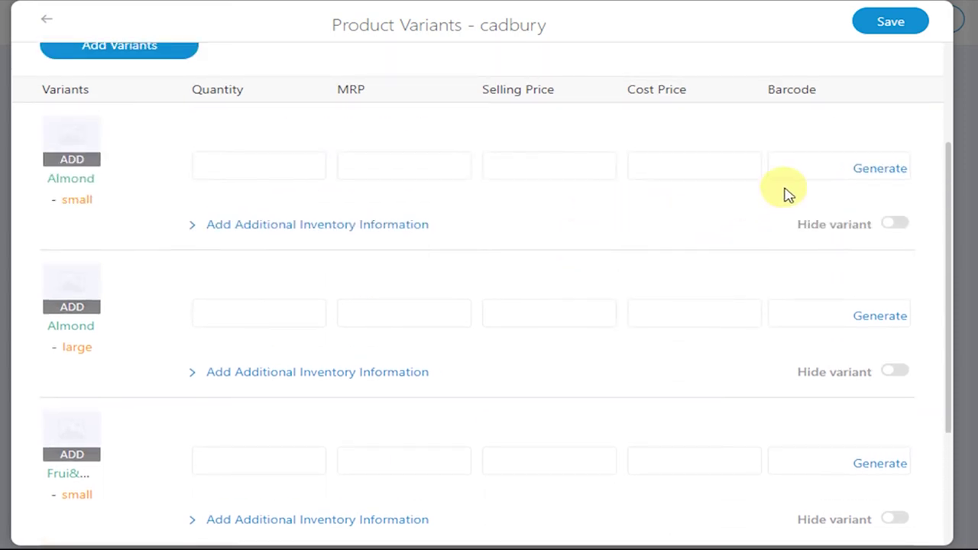
{"action": "left_click", "coordinate": [884, 174]}
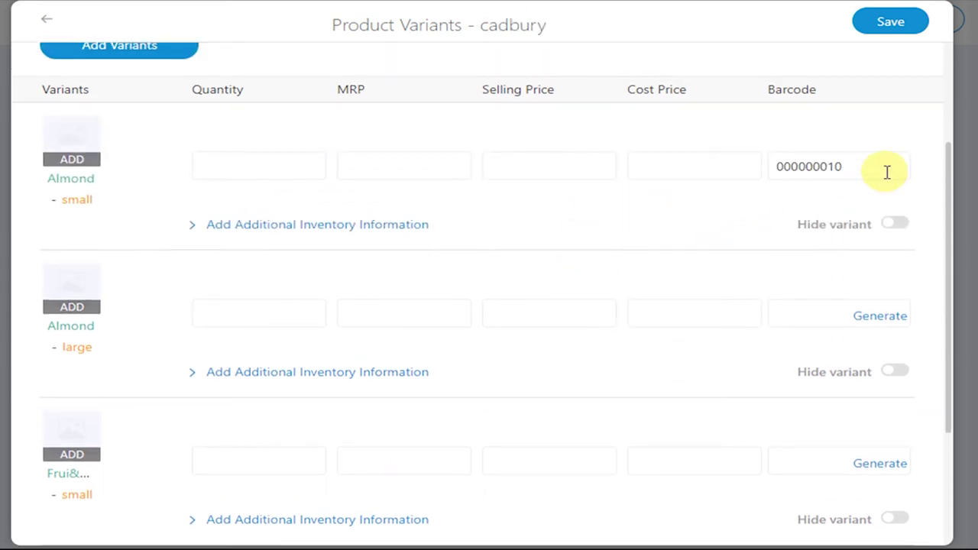
Expand the Almond small variant's additional inventory information, hide the variant, and return to the product form without saving.
{"action": "left_click", "coordinate": [194, 228]}
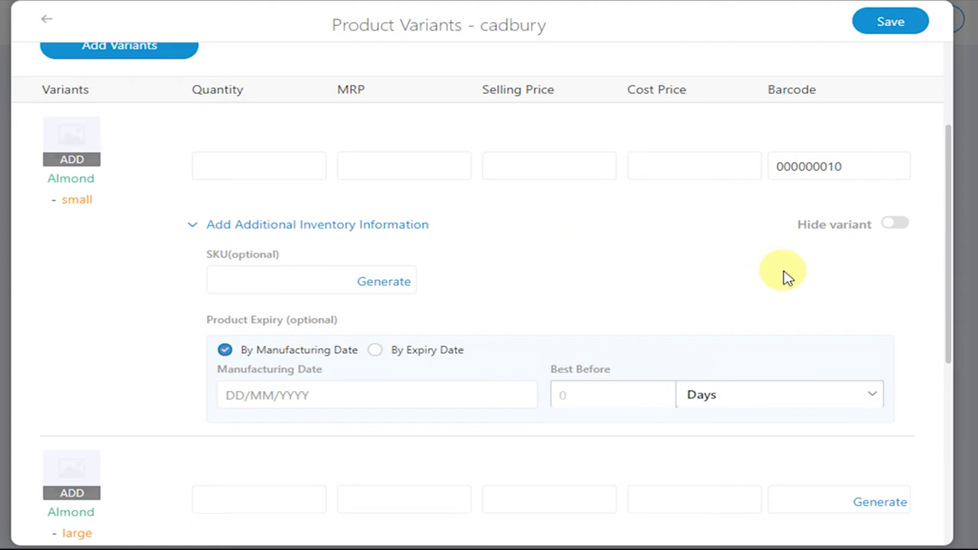
{"action": "left_click", "coordinate": [896, 224]}
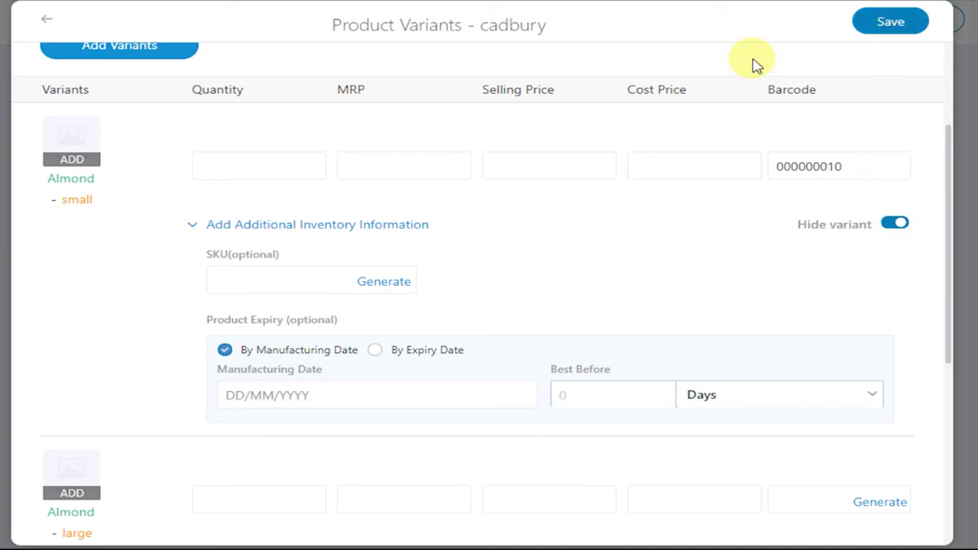
{"action": "left_click", "coordinate": [46, 20]}
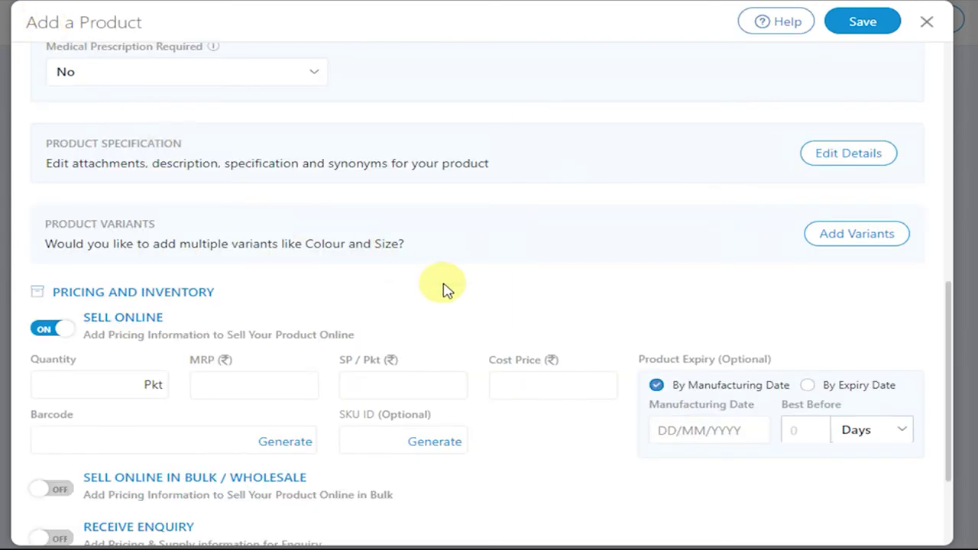
Fill in the online selling details with quantity 100, MRP 72.00 and selling price 70.00 per packet.
{"action": "scroll", "coordinate": [489, 222], "scroll_direction": "down", "scroll_amount": 1}
{"action": "scroll", "coordinate": [409, 212], "scroll_direction": "down", "scroll_amount": 1}
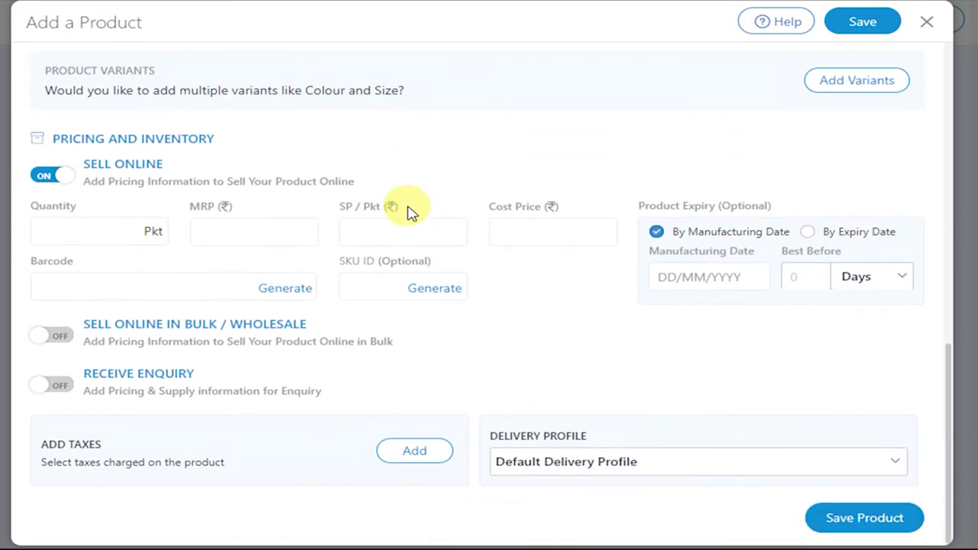
{"action": "left_click", "coordinate": [81, 231]}
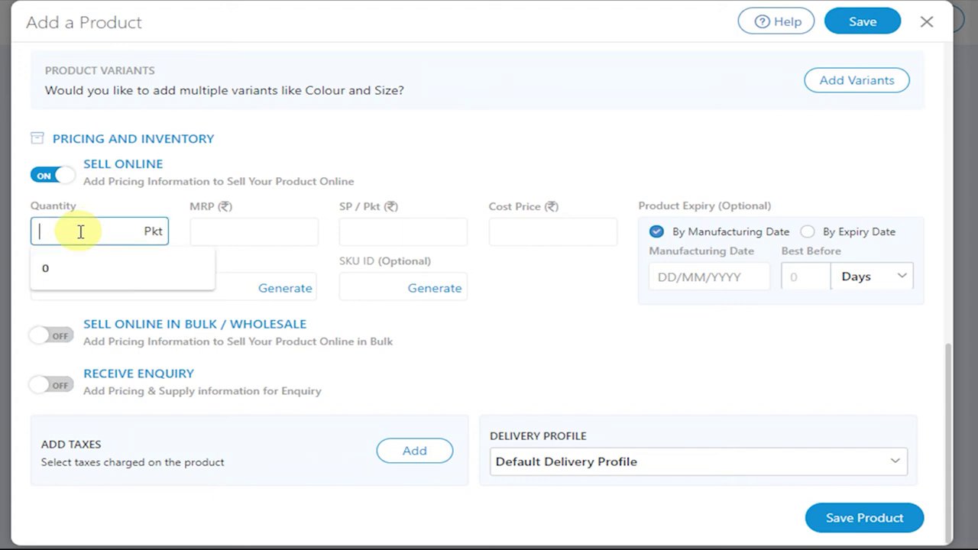
{"action": "type", "text": "100"}
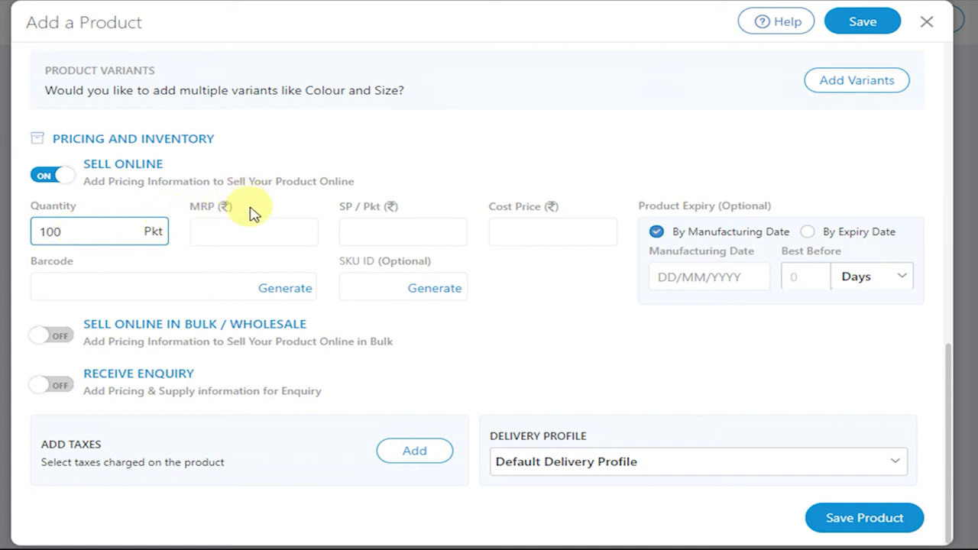
{"action": "left_click", "coordinate": [220, 235]}
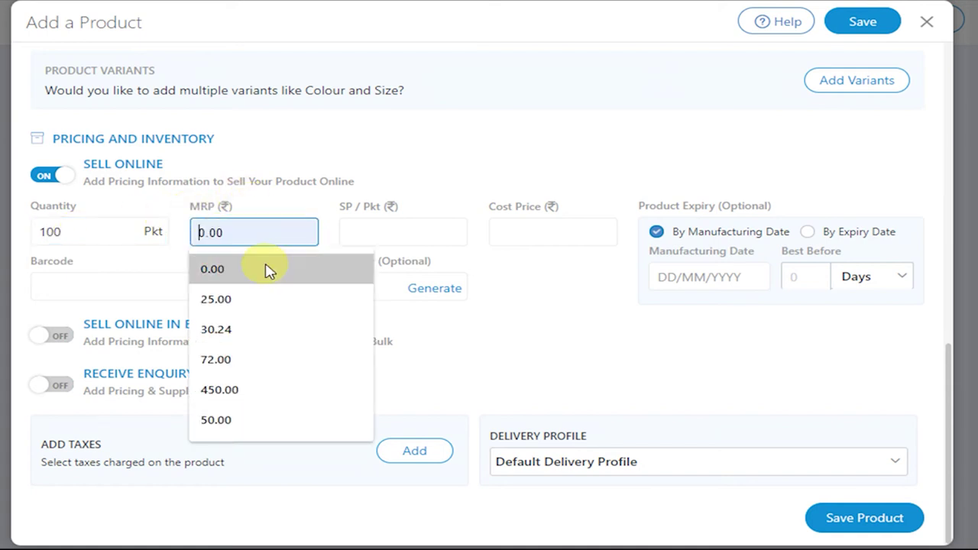
{"action": "left_click", "coordinate": [230, 365]}
{"action": "left_click", "coordinate": [397, 227]}
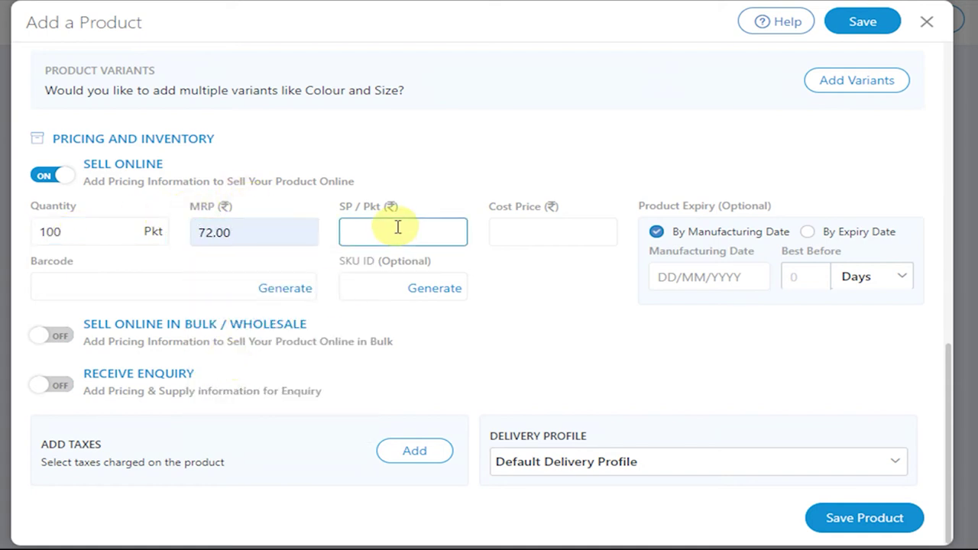
{"action": "type", "text": "70.00"}
{"action": "left_click", "coordinate": [546, 306]}
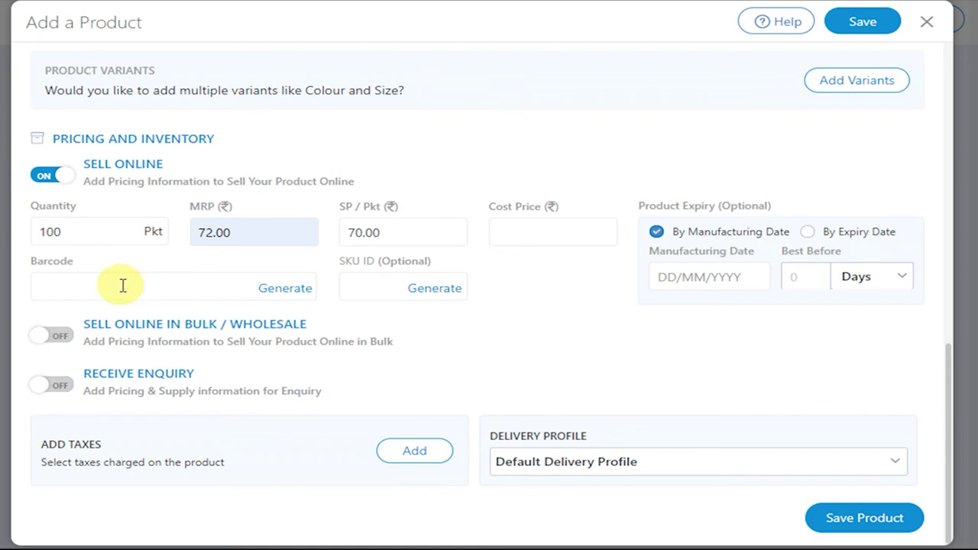
Generate a barcode and an SKU ID for the product.
{"action": "left_click", "coordinate": [291, 291]}
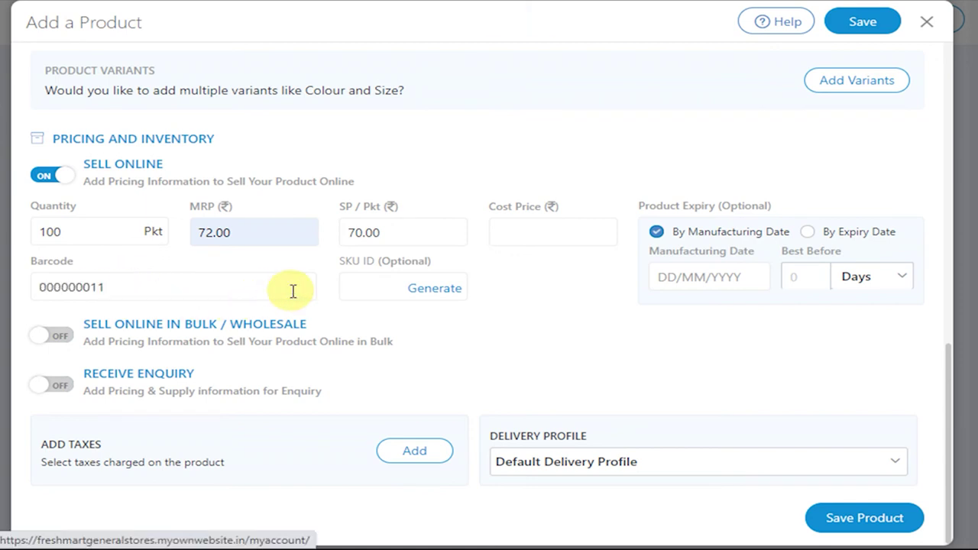
{"action": "left_click", "coordinate": [437, 294]}
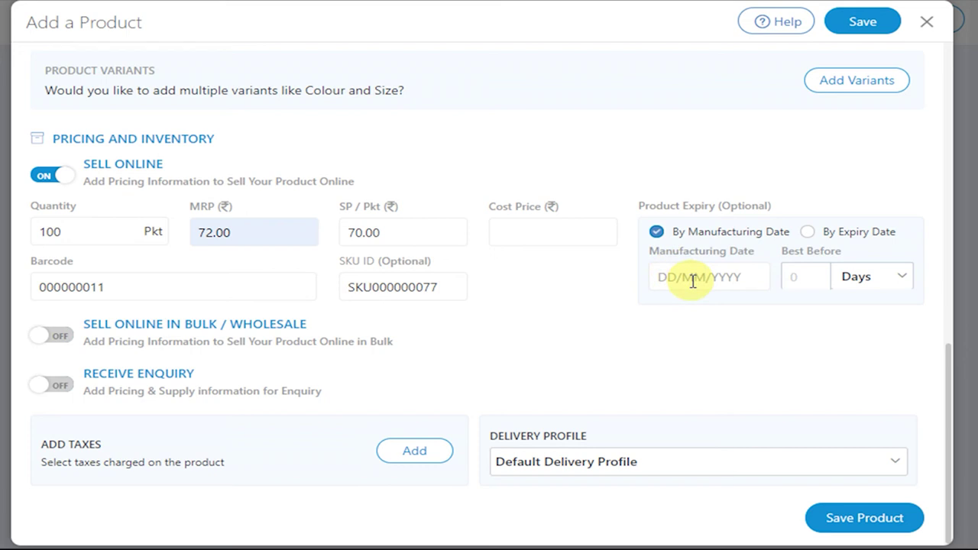
Base the product expiry on the manufacturing date and set that date to 25/08/2020.
{"action": "left_click", "coordinate": [809, 234]}
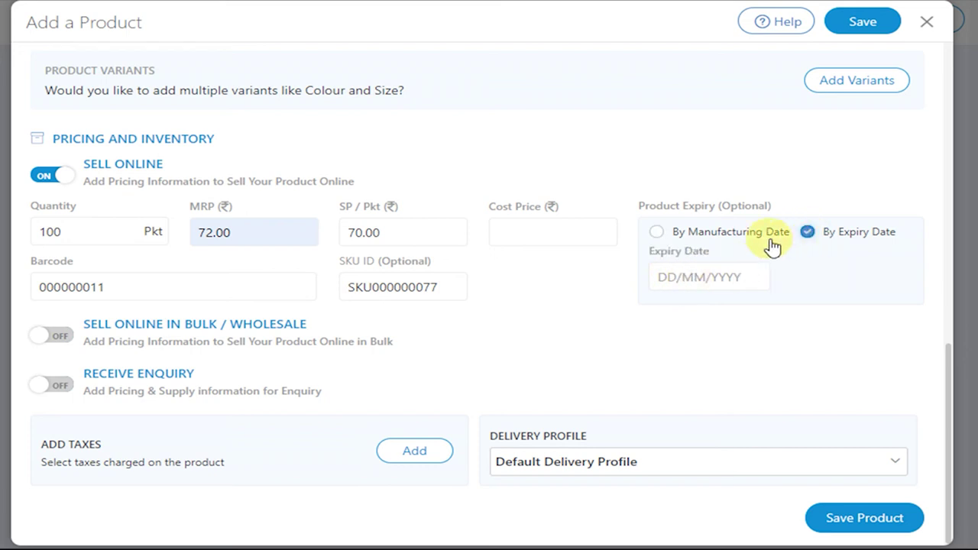
{"action": "left_click", "coordinate": [656, 233]}
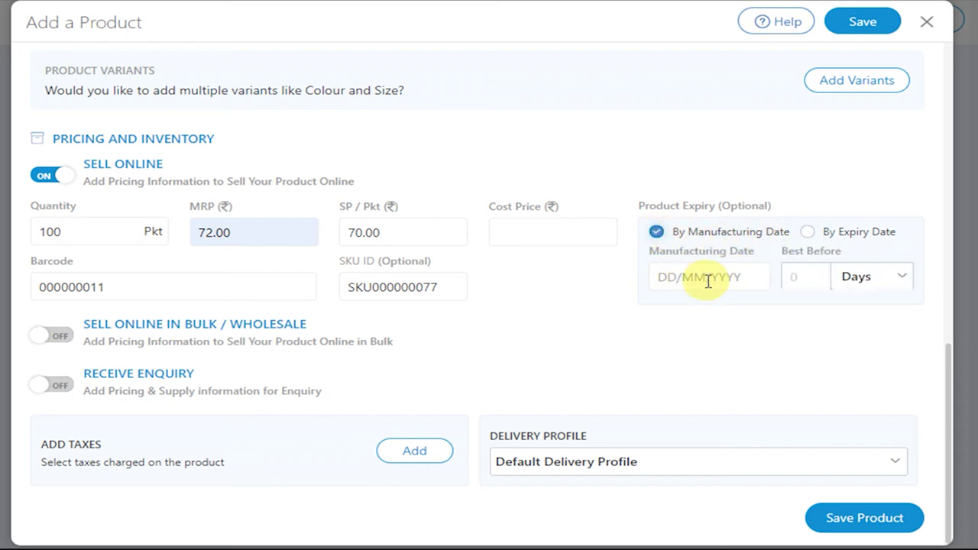
{"action": "left_click", "coordinate": [667, 277]}
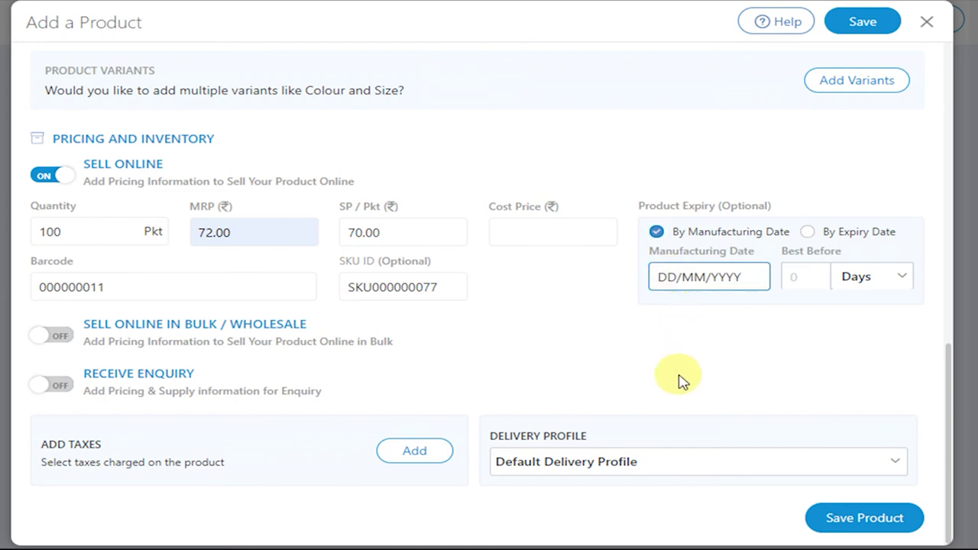
{"action": "type", "text": "25/"}
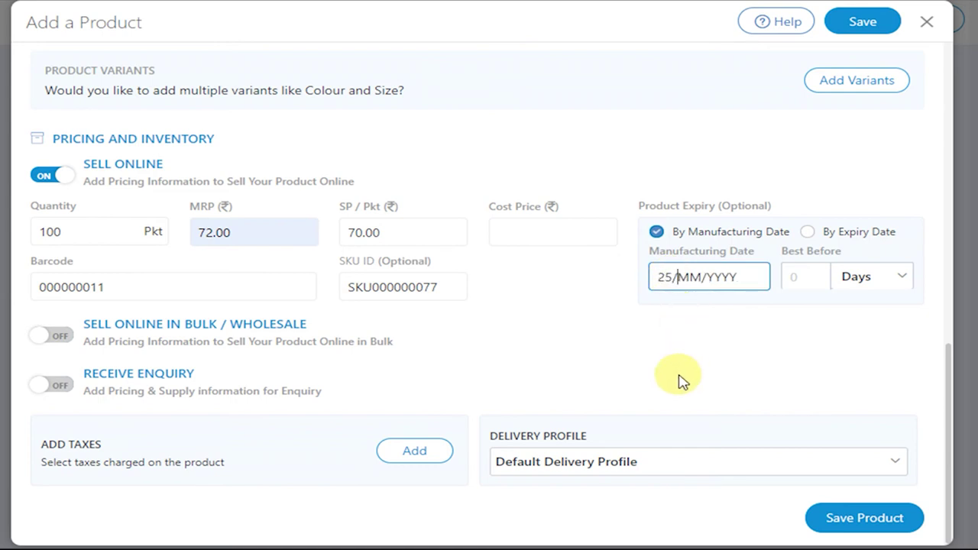
{"action": "type", "text": "08/2020"}
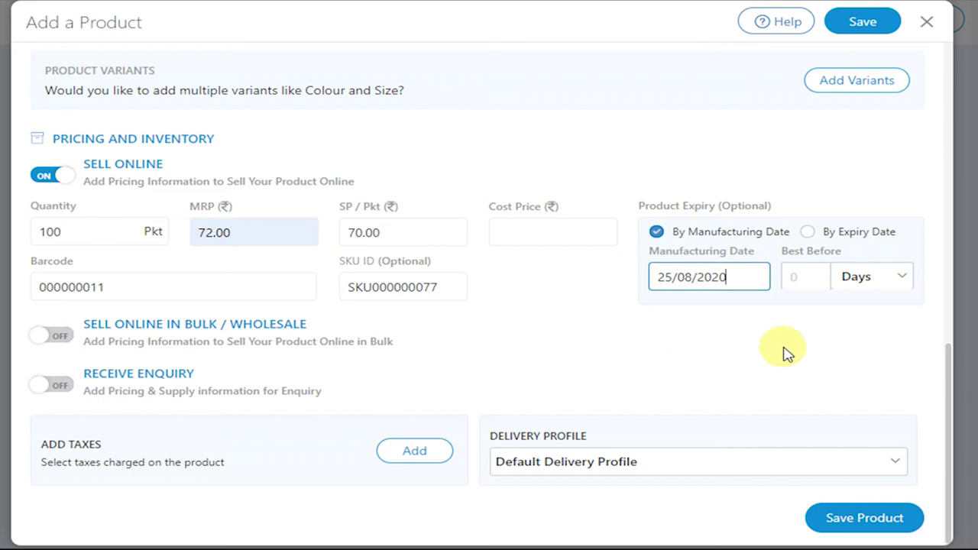
{"action": "left_click", "coordinate": [769, 357]}
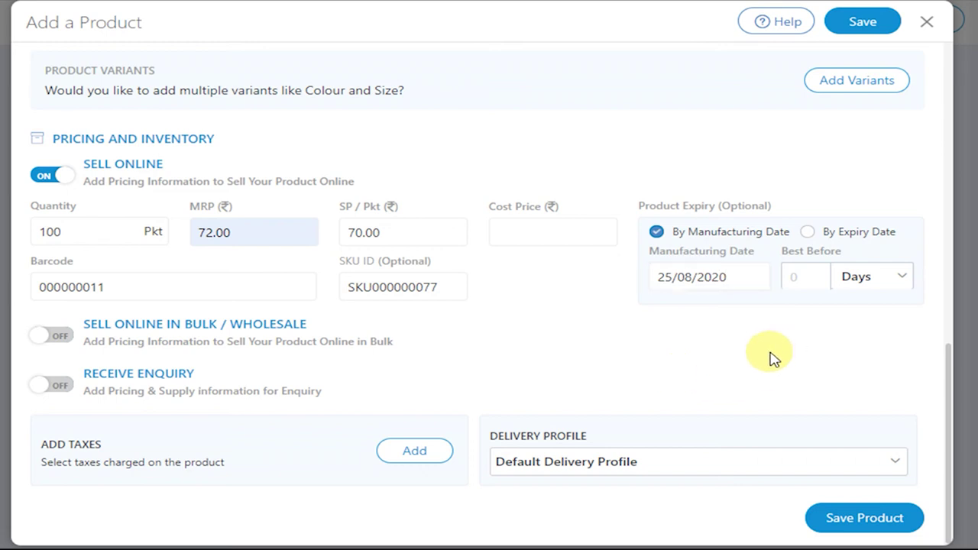
Set the product's best-before period to 10 months.
{"action": "left_click", "coordinate": [904, 279]}
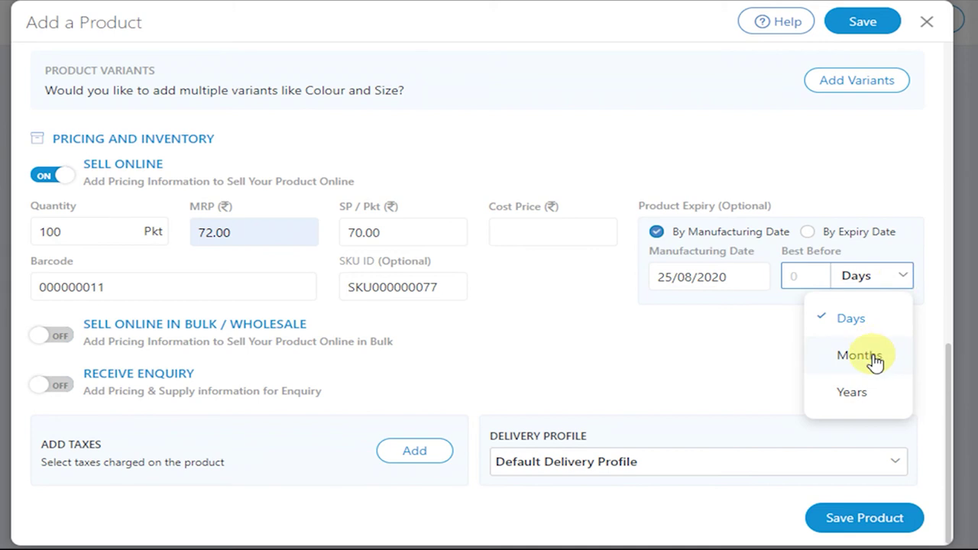
{"action": "left_click", "coordinate": [865, 356]}
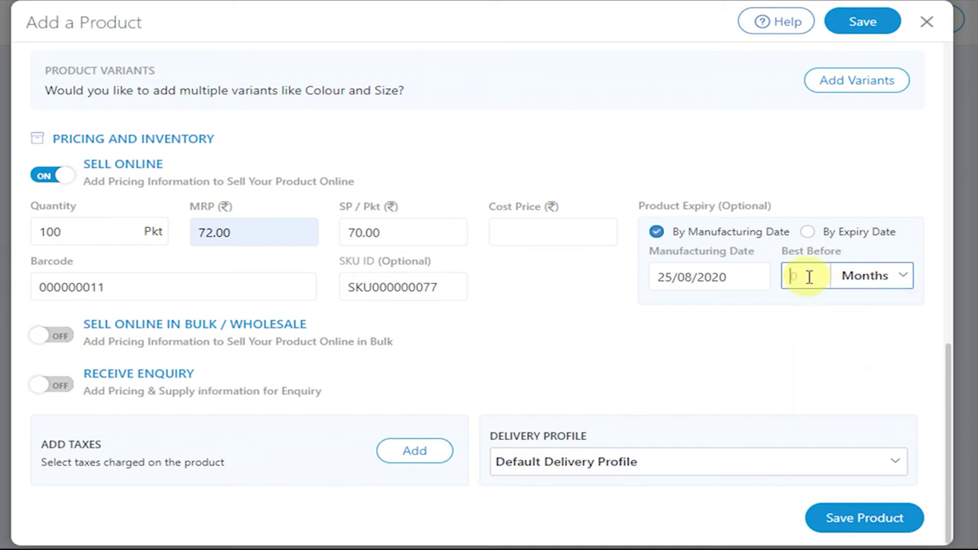
{"action": "type", "text": "10"}
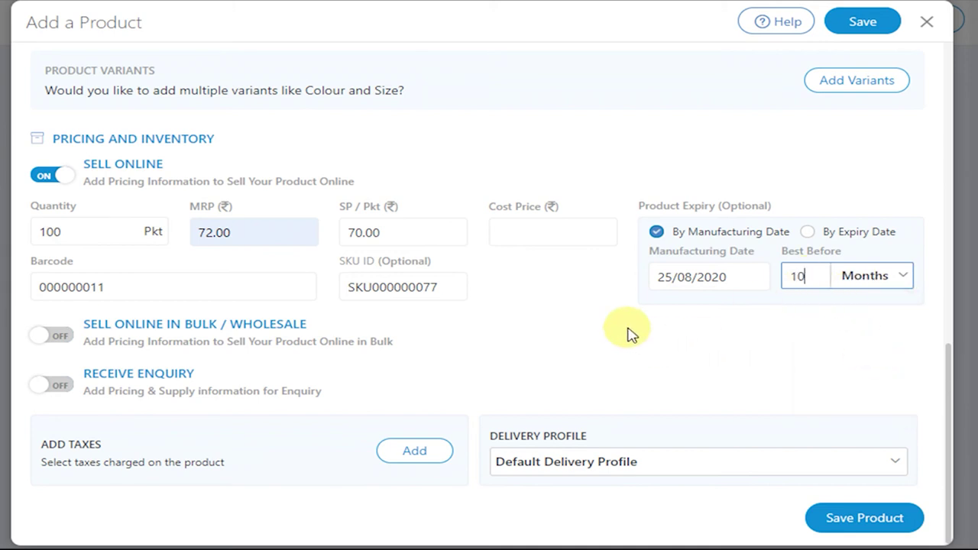
{"action": "left_click", "coordinate": [553, 316]}
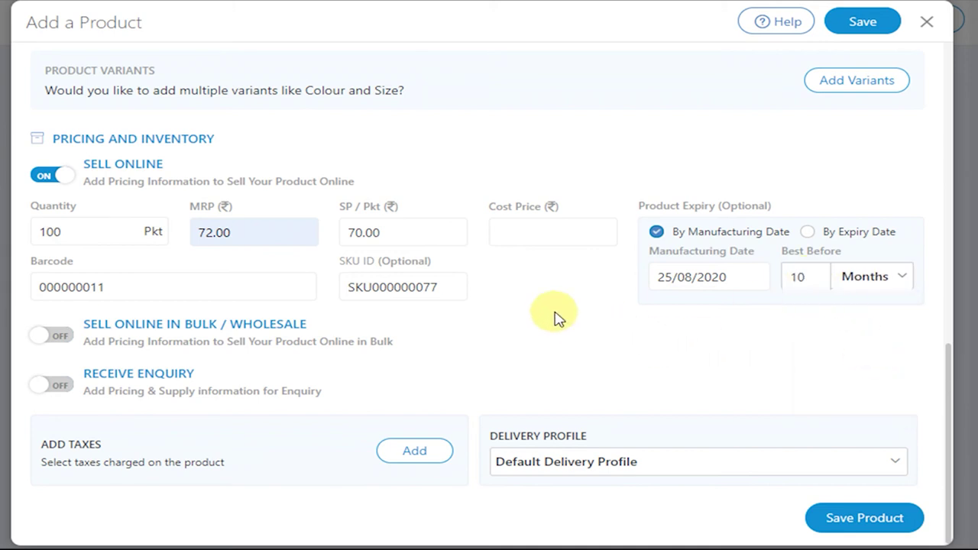
Enable selling online in bulk and set a range from 3 to 5 packets.
{"action": "left_click", "coordinate": [61, 340]}
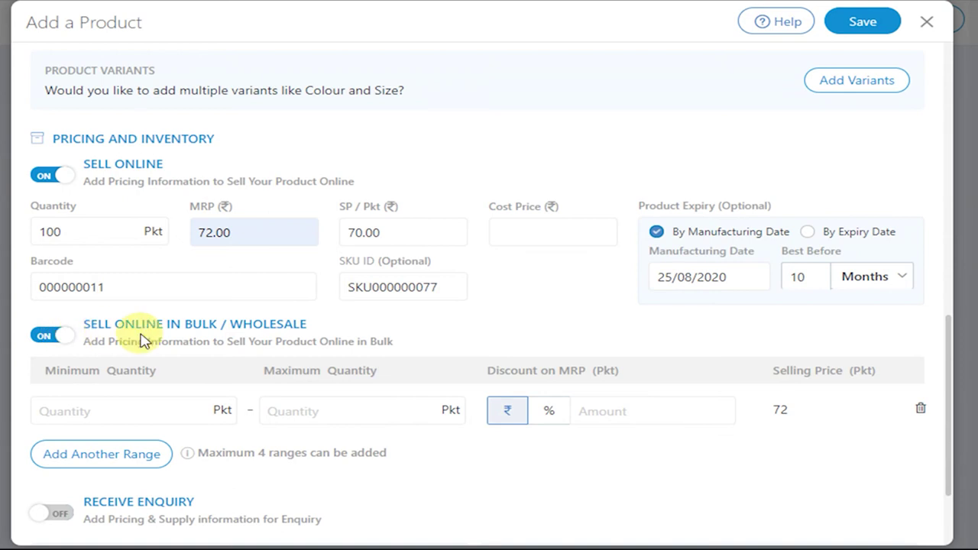
{"action": "scroll", "coordinate": [371, 350], "scroll_direction": "down", "scroll_amount": 2}
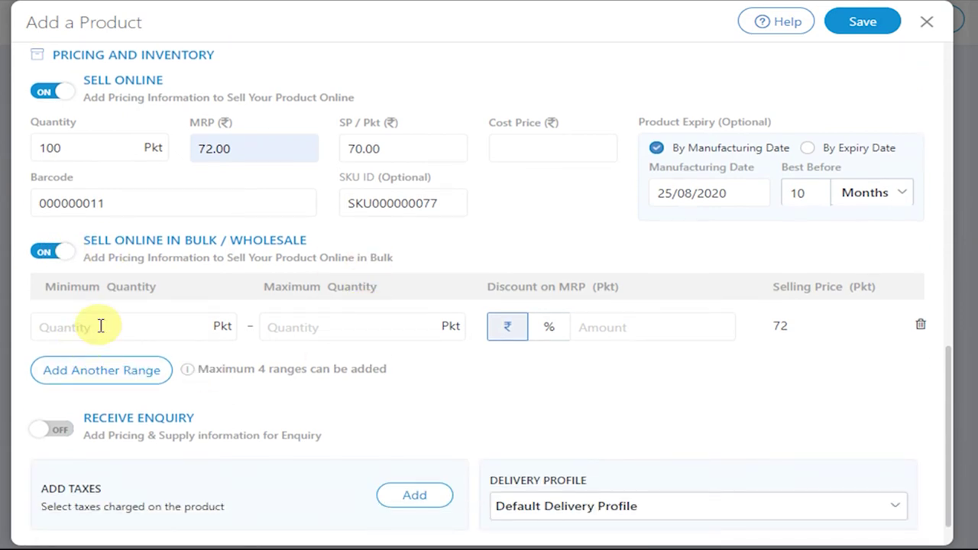
{"action": "left_click", "coordinate": [101, 326]}
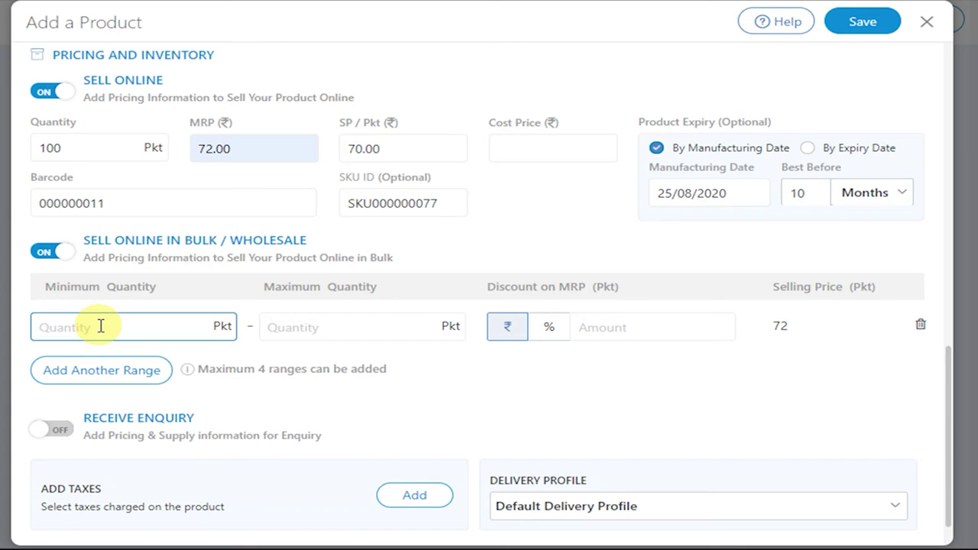
{"action": "type", "text": "3"}
{"action": "left_click", "coordinate": [375, 330]}
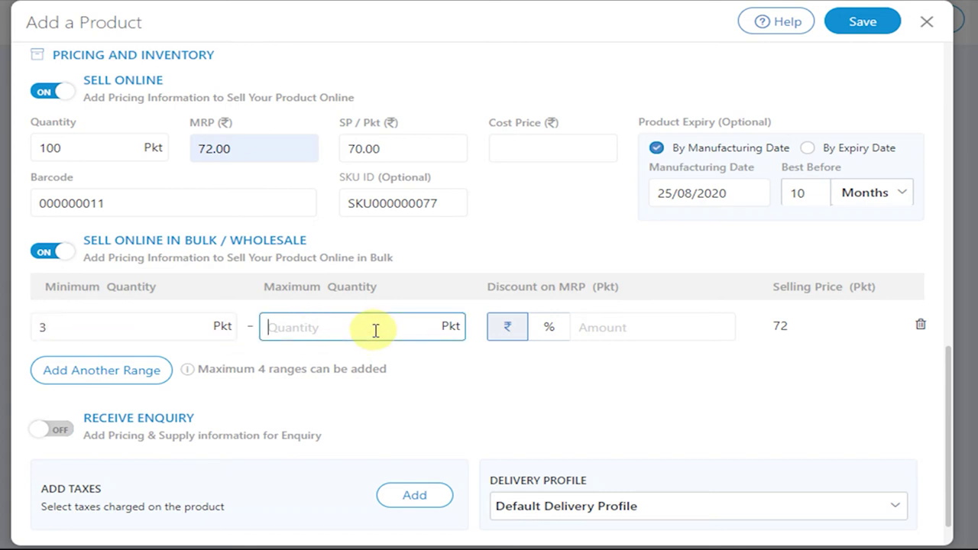
{"action": "type", "text": "5"}
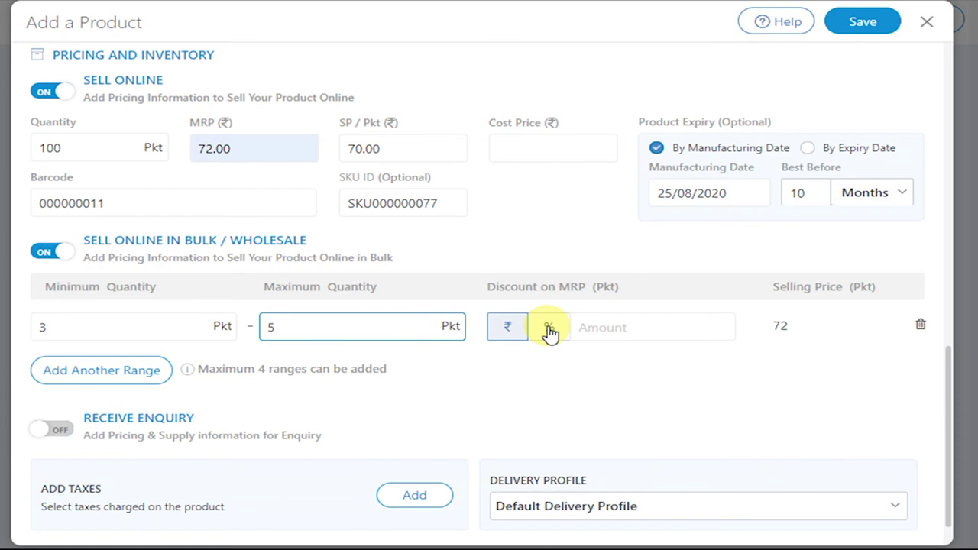
Give the bulk range a rupee discount of 2 on the MRP.
{"action": "left_click", "coordinate": [510, 330]}
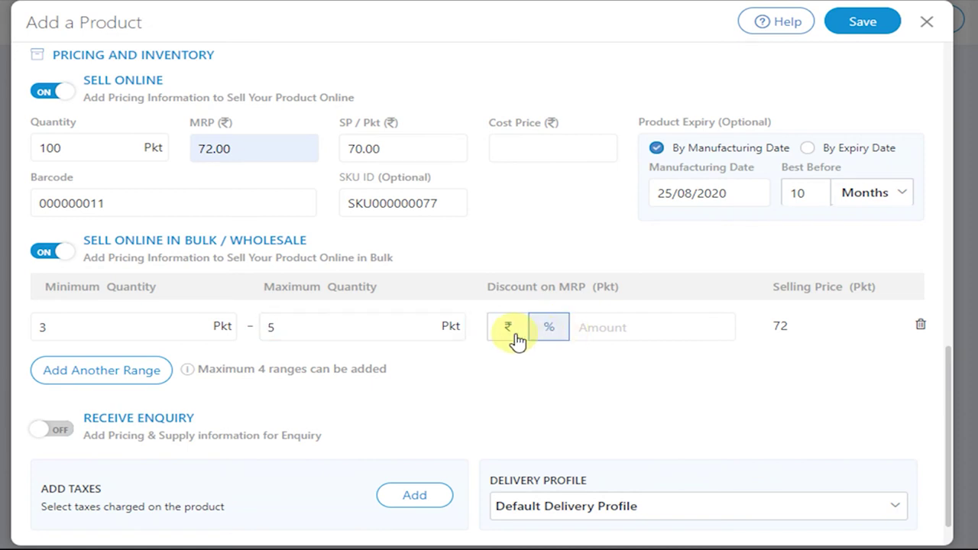
{"action": "left_click", "coordinate": [665, 330]}
{"action": "type", "text": "2"}
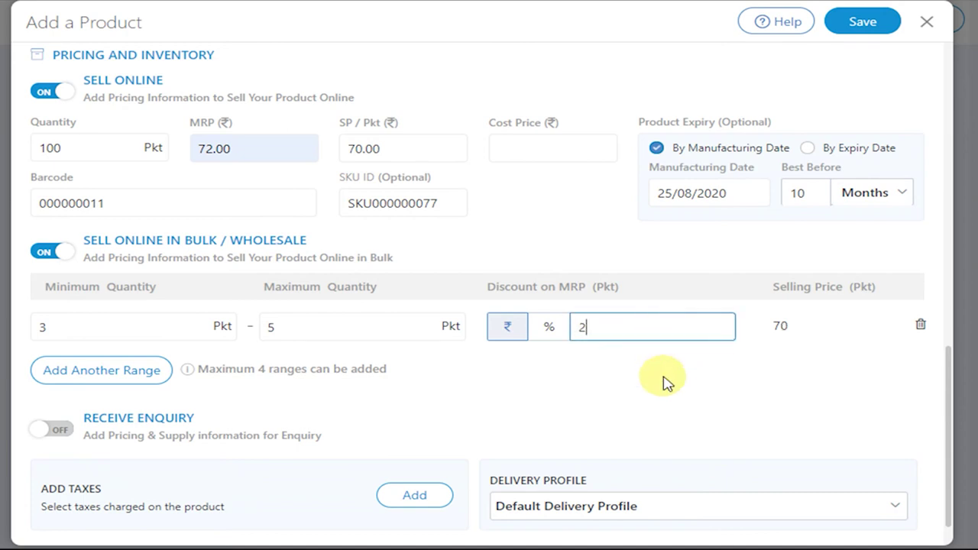
Set the bulk range's rupee discount on the MRP to 20.
{"action": "type", "text": "0"}
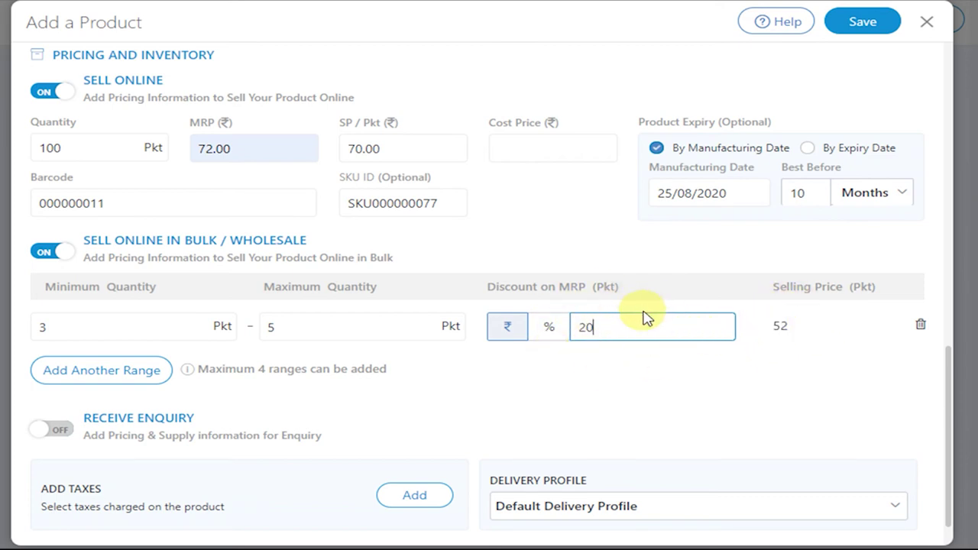
{"action": "scroll", "coordinate": [672, 348], "scroll_direction": "down", "scroll_amount": 1}
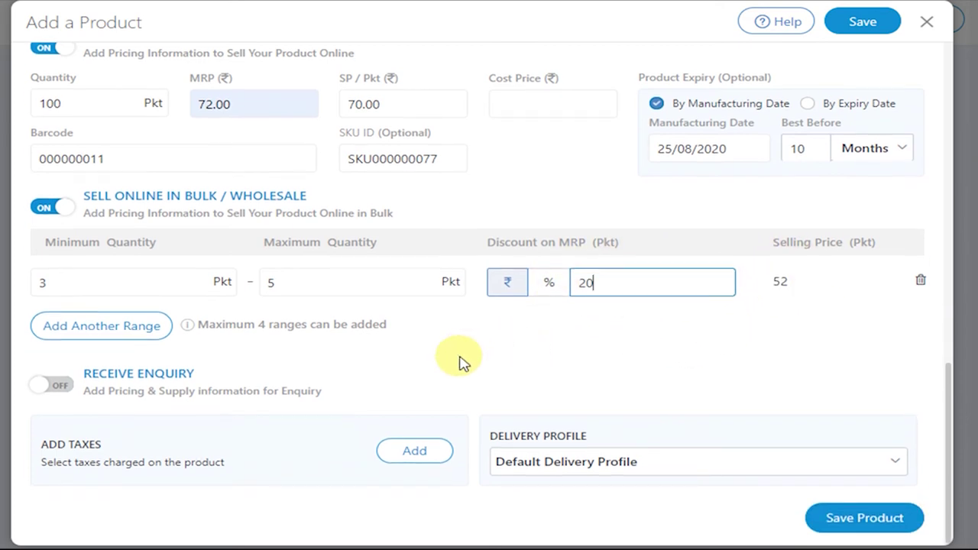
Examine the enquiry pricing options for a single price, a price range and quantity-based prices, leaving enquiries switched off.
{"action": "left_click", "coordinate": [62, 390]}
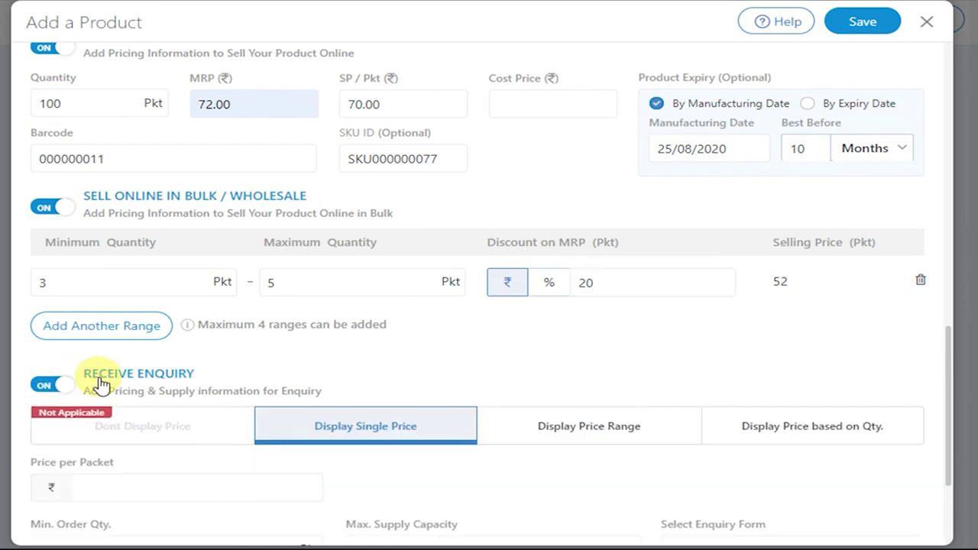
{"action": "scroll", "coordinate": [413, 341], "scroll_direction": "down", "scroll_amount": 2}
{"action": "scroll", "coordinate": [425, 344], "scroll_direction": "down", "scroll_amount": 2}
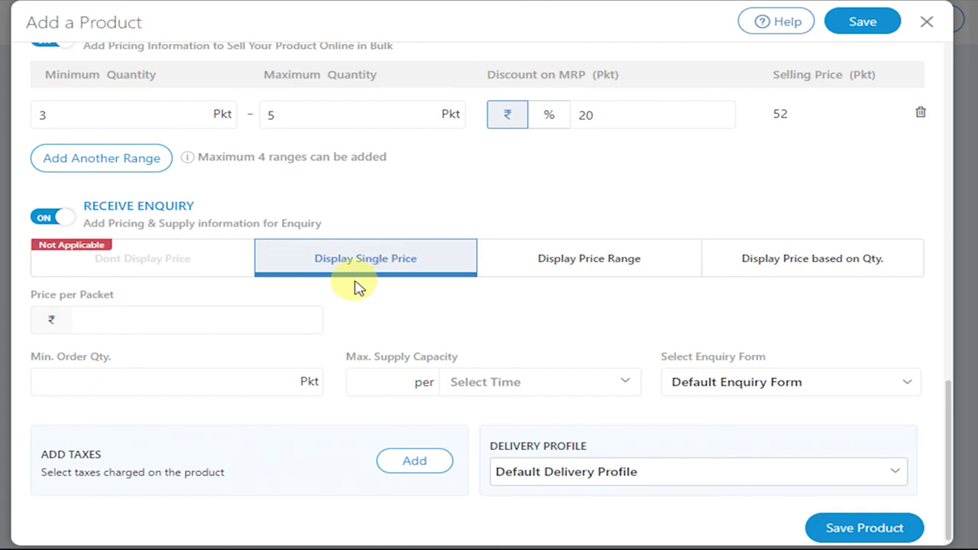
{"action": "left_click", "coordinate": [564, 260]}
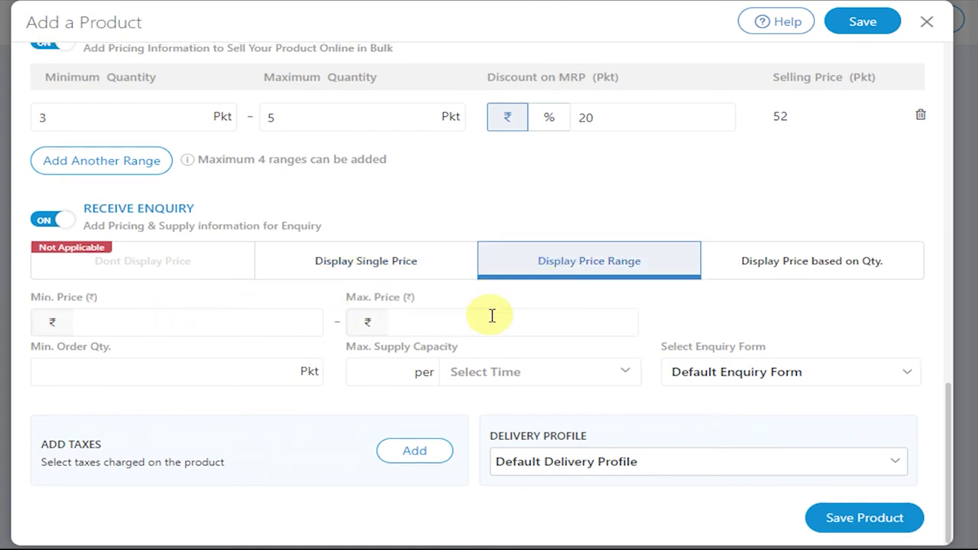
{"action": "left_click", "coordinate": [824, 269]}
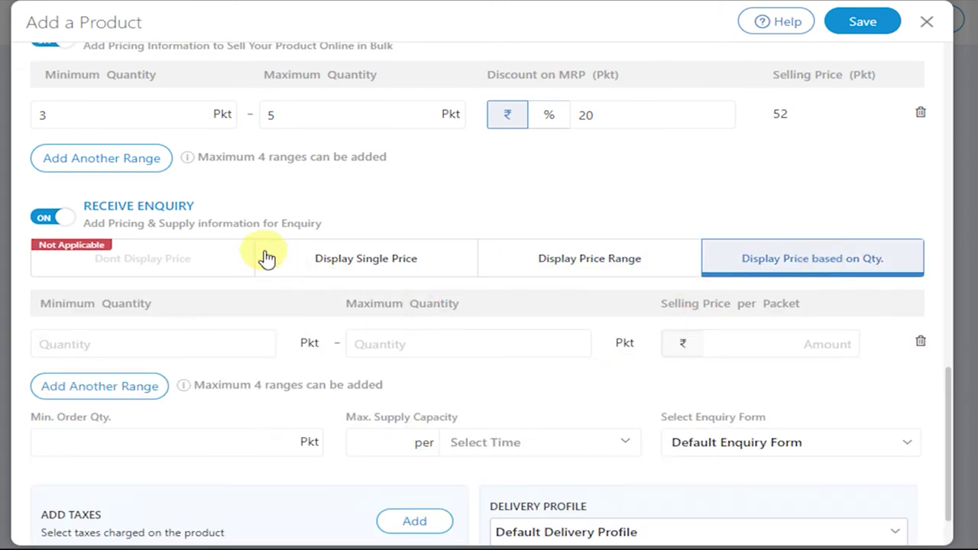
{"action": "left_click", "coordinate": [59, 221]}
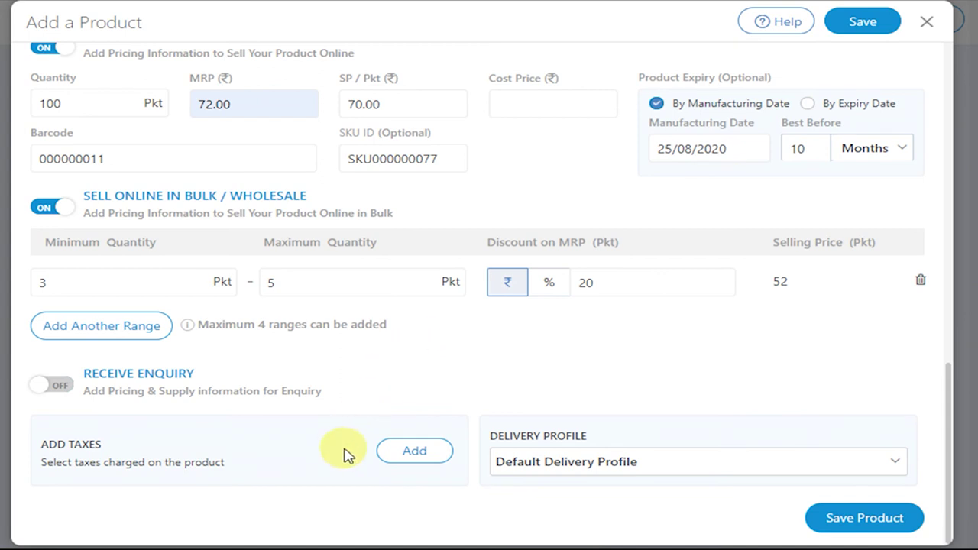
Add taxes to the product by searching the HSN codes for choc and choosing code 1704 with the 18% rate.
{"action": "left_click", "coordinate": [427, 452]}
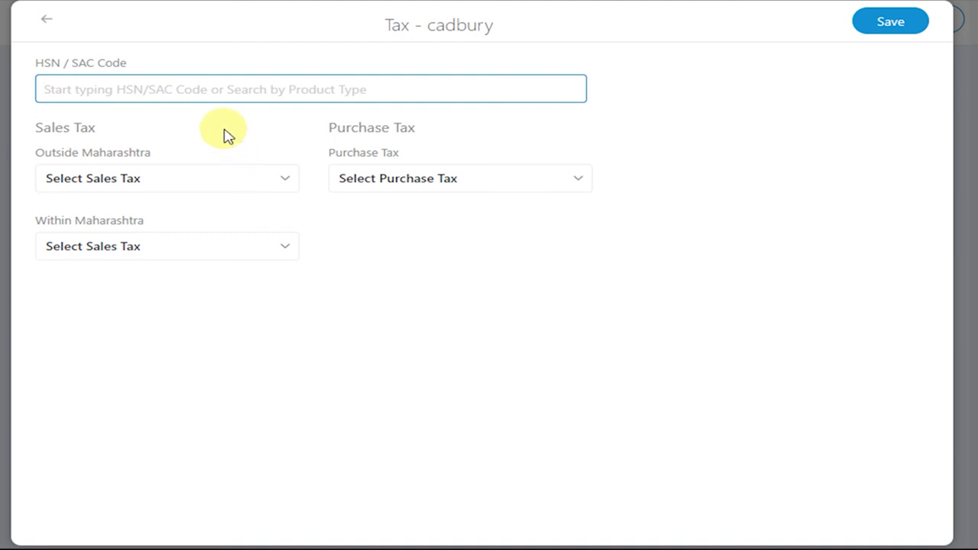
{"action": "type", "text": "choco"}
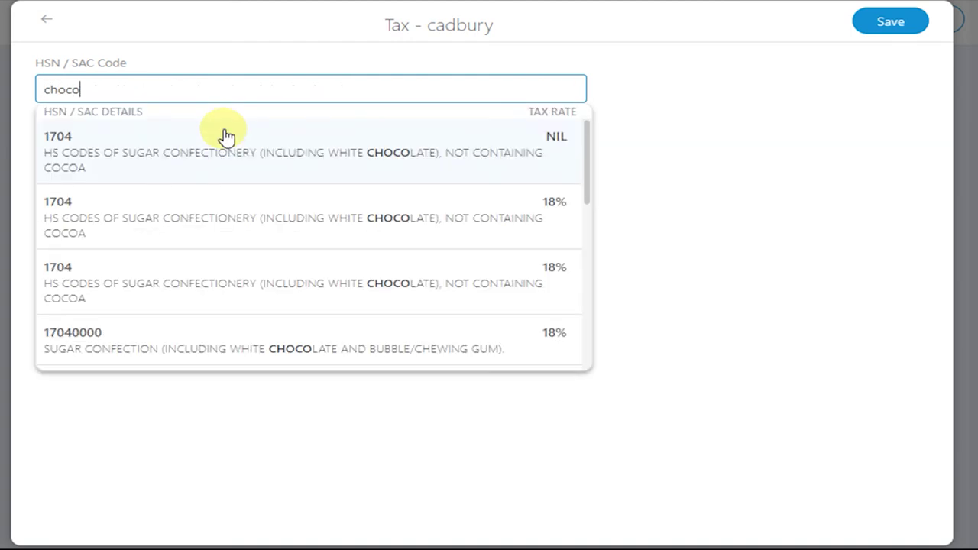
{"action": "scroll", "coordinate": [226, 175], "scroll_direction": "down", "scroll_amount": 1}
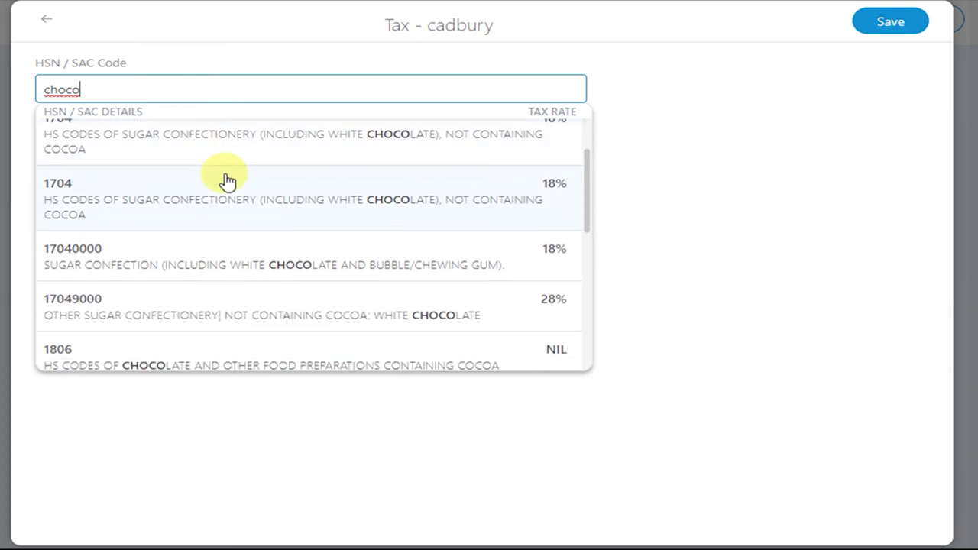
{"action": "key", "text": "BackSpace"}
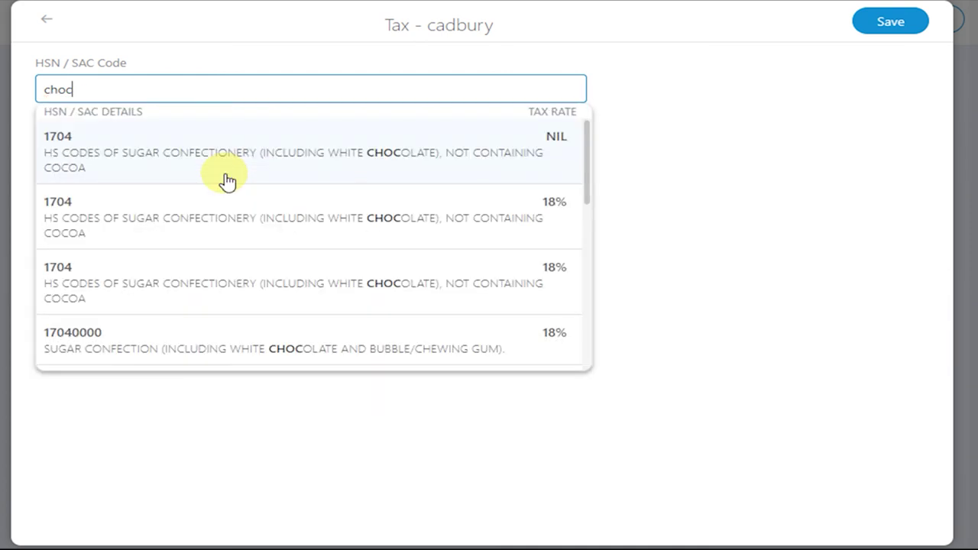
{"action": "left_click", "coordinate": [179, 234]}
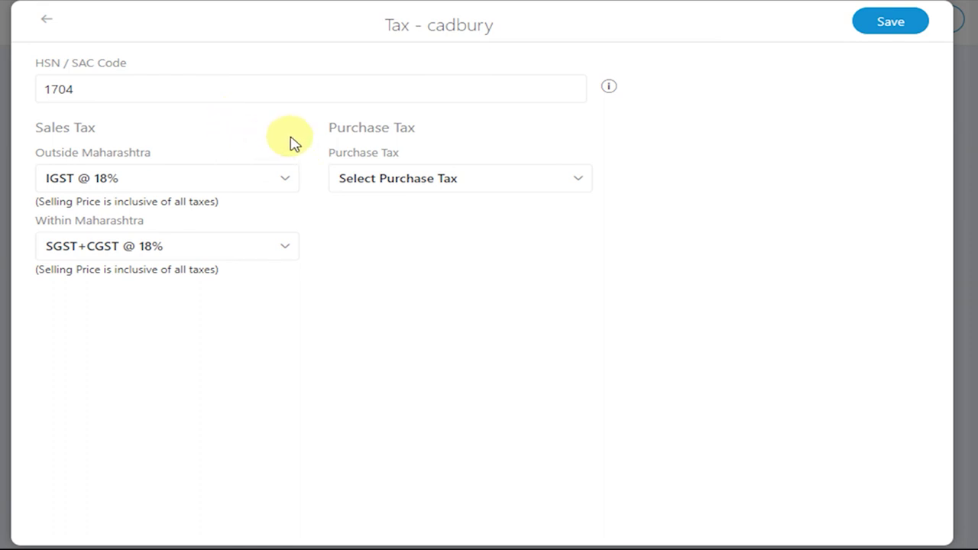
Select IGST @ 18% as the sales tax outside Maharashtra and SGST+CGST @ 18% within Maharashtra.
{"action": "left_click", "coordinate": [290, 184]}
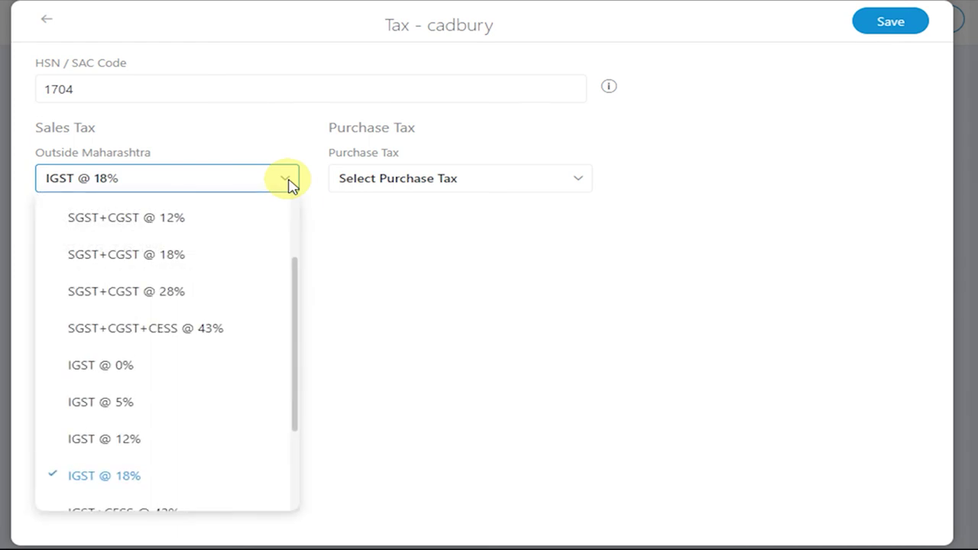
{"action": "left_click", "coordinate": [102, 479]}
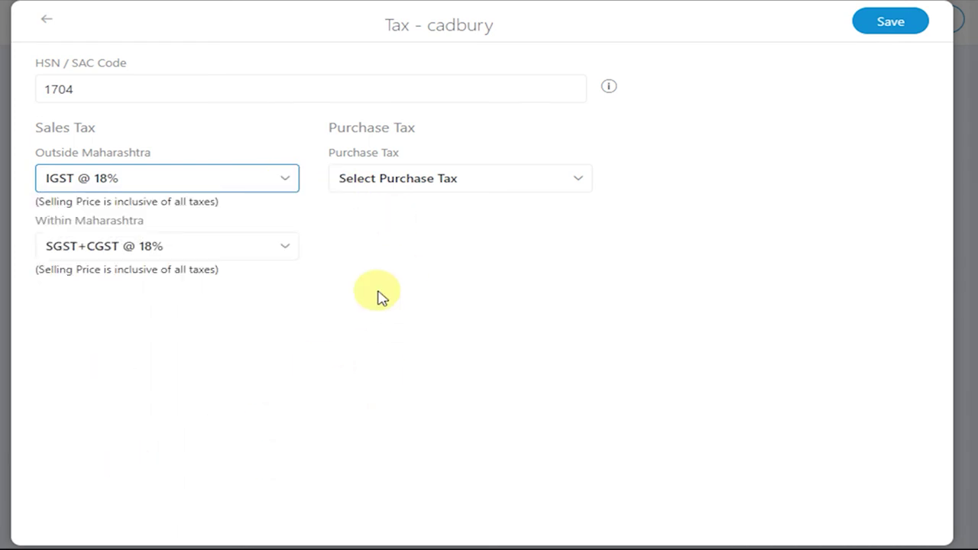
{"action": "left_click", "coordinate": [281, 251]}
{"action": "scroll", "coordinate": [214, 386], "scroll_direction": "down", "scroll_amount": 1}
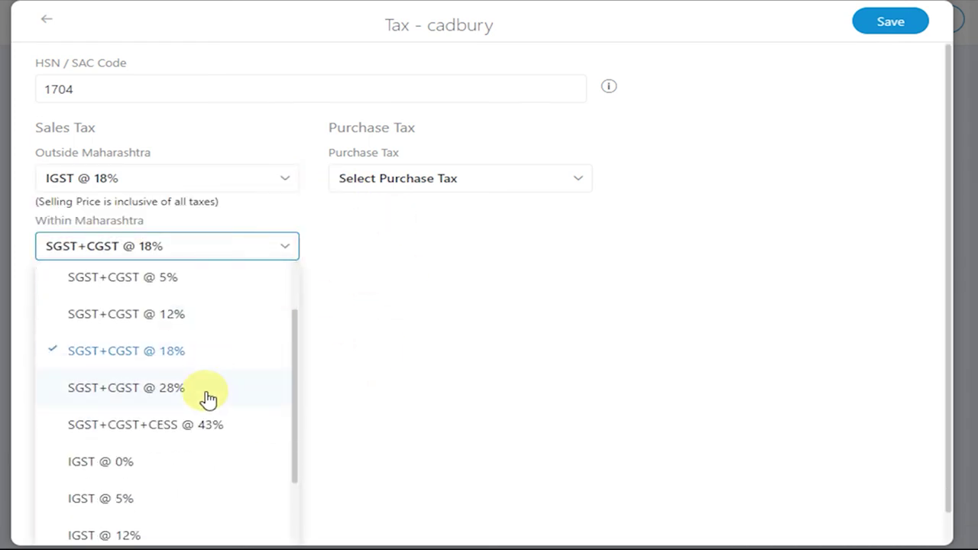
{"action": "left_click", "coordinate": [179, 353]}
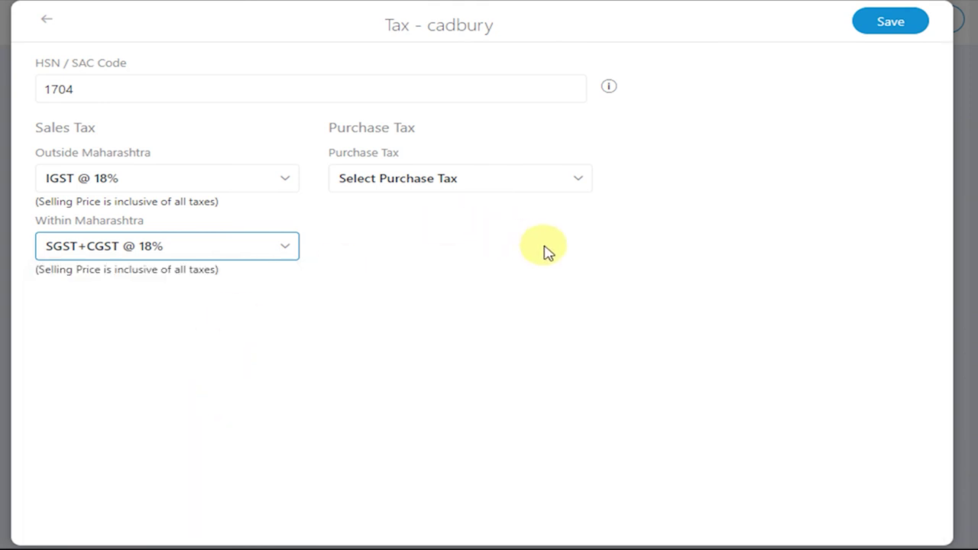
Set the purchase tax to SGST+CGST @ 18% and save the product's tax settings.
{"action": "left_click", "coordinate": [577, 184]}
{"action": "left_click", "coordinate": [458, 369]}
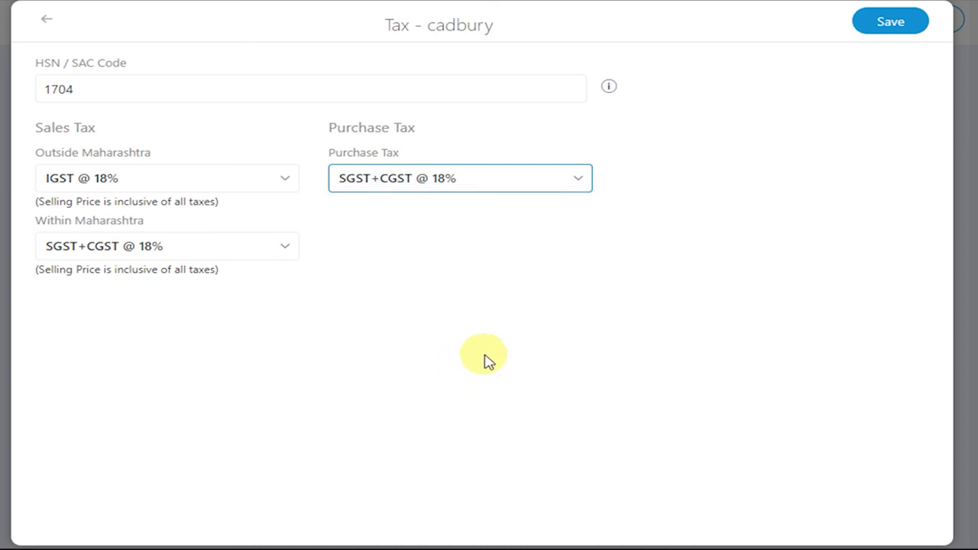
{"action": "left_click", "coordinate": [890, 25]}
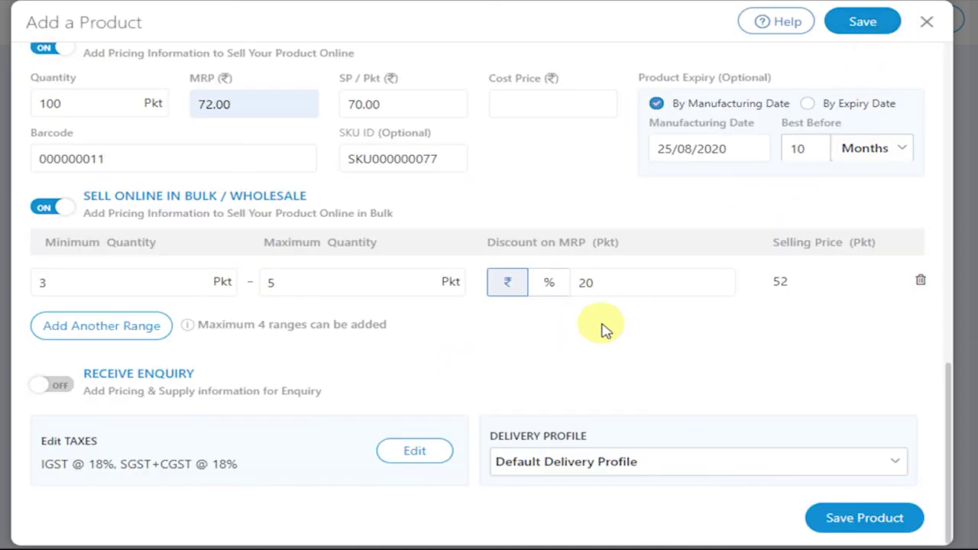
Review the completed product form and save the new cadbury product.
{"action": "scroll", "coordinate": [589, 353], "scroll_direction": "up", "scroll_amount": 6}
{"action": "scroll", "coordinate": [596, 321], "scroll_direction": "down", "scroll_amount": 6}
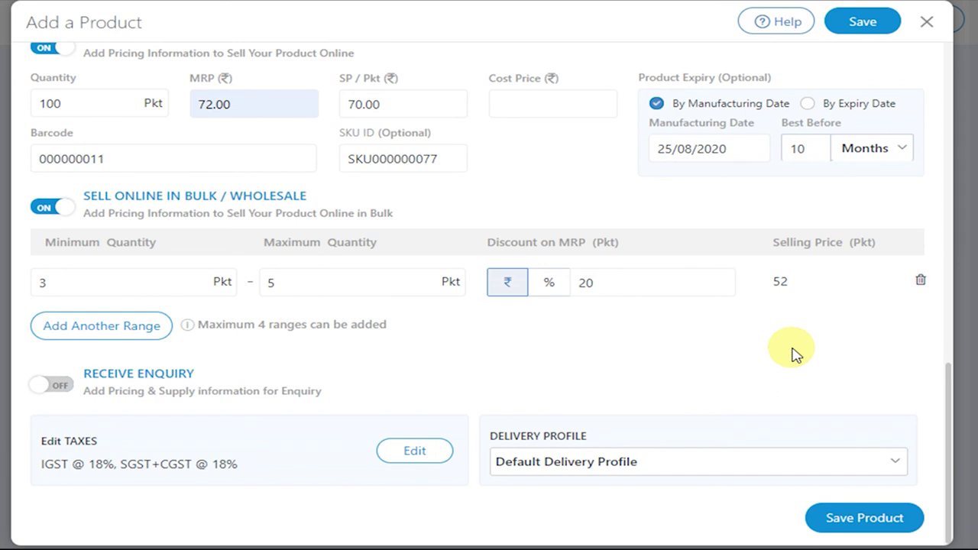
{"action": "left_click", "coordinate": [866, 526]}
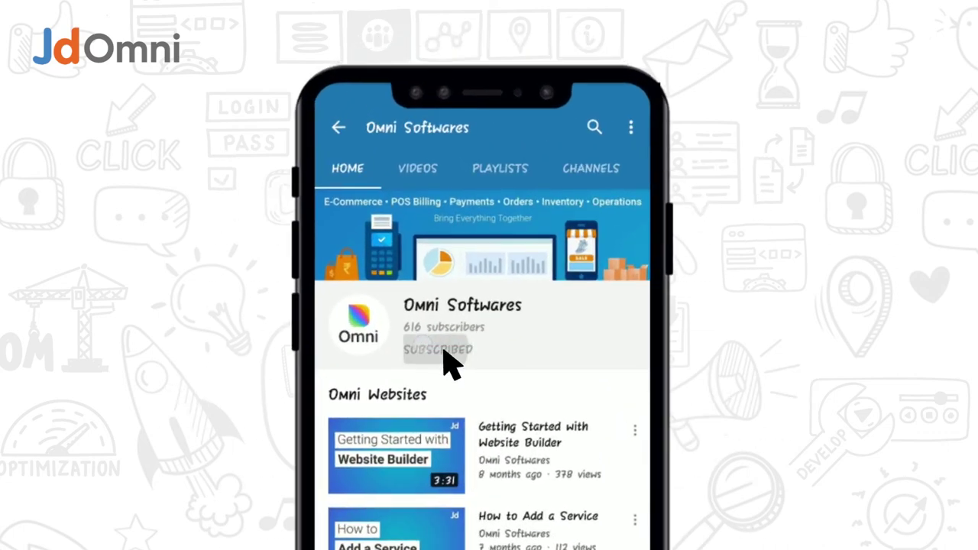
{"action": "left_click", "coordinate": [625, 346]}
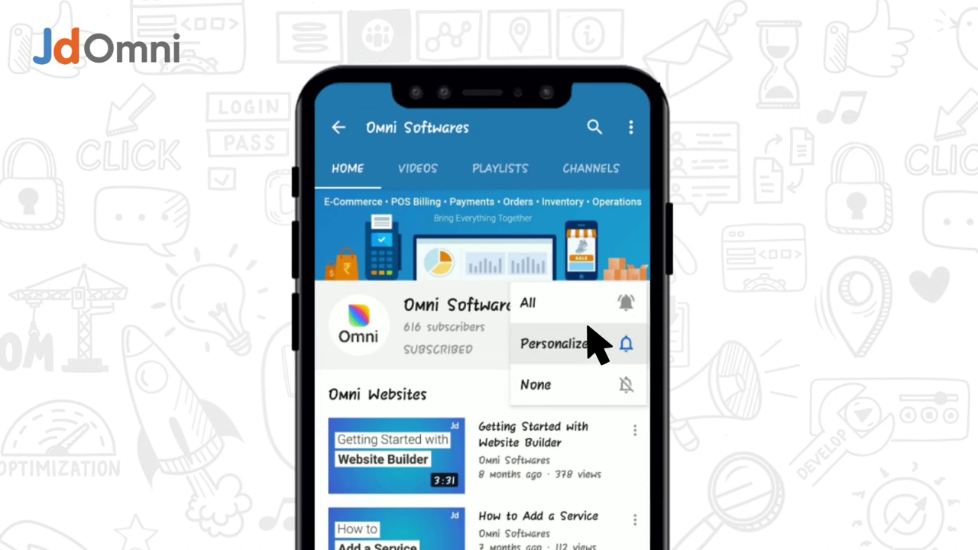
{"action": "left_click", "coordinate": [530, 302]}
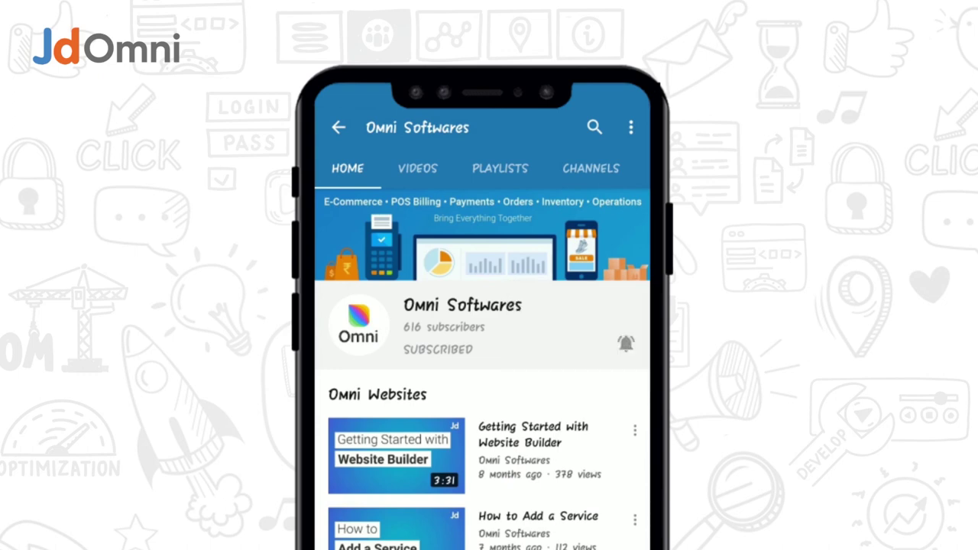